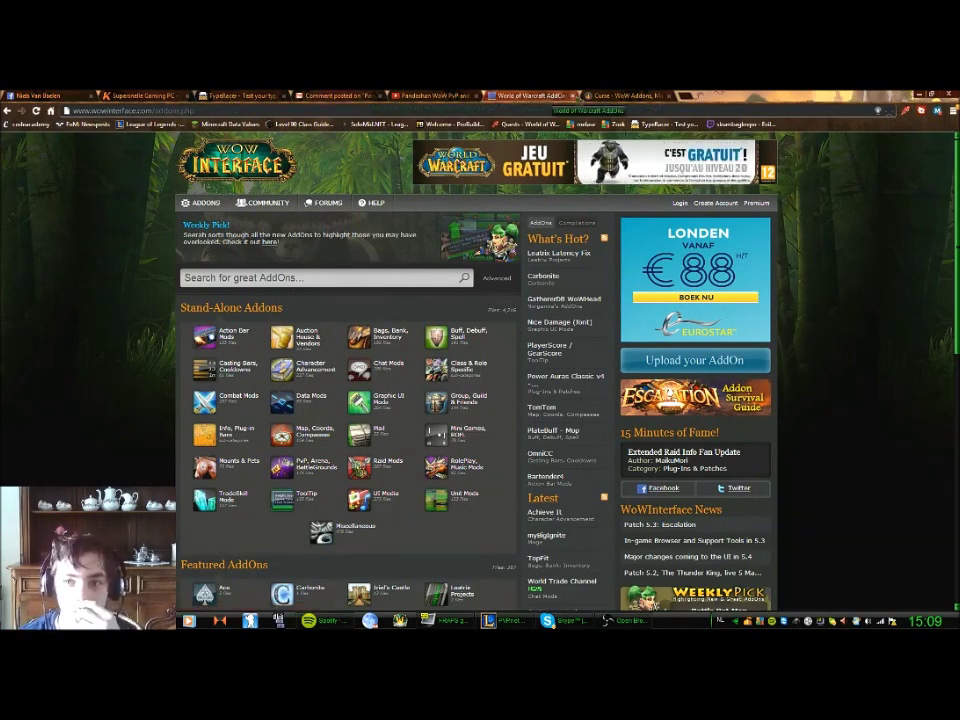
# View the Curse home page for comparison and return to the WoWInterface addons page.
pyautogui.click(604, 96)
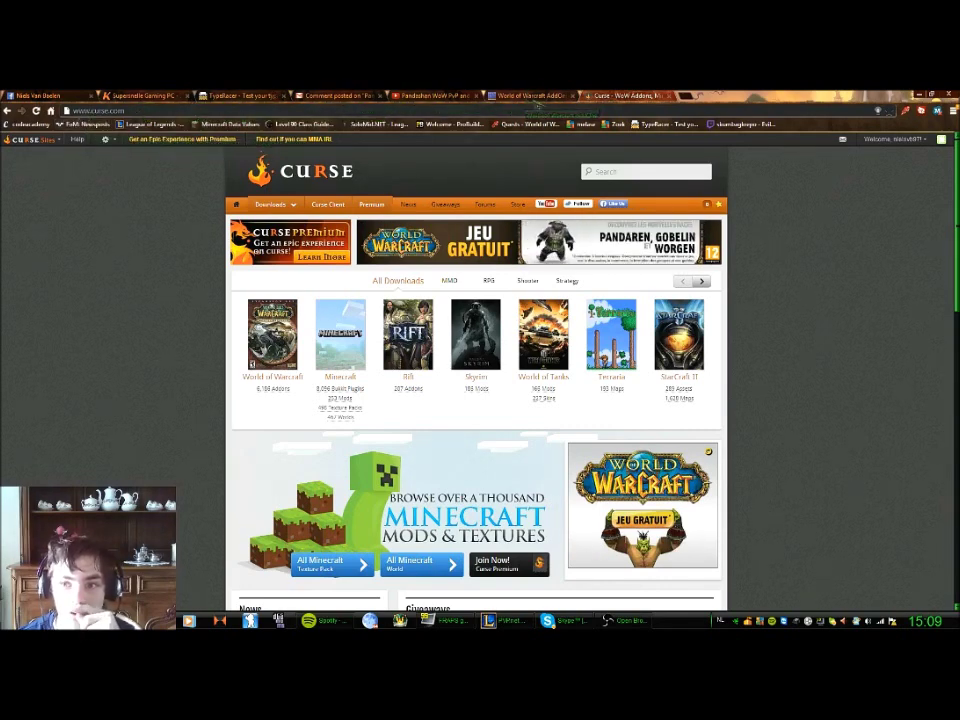
pyautogui.click(533, 96)
pyautogui.click(614, 97)
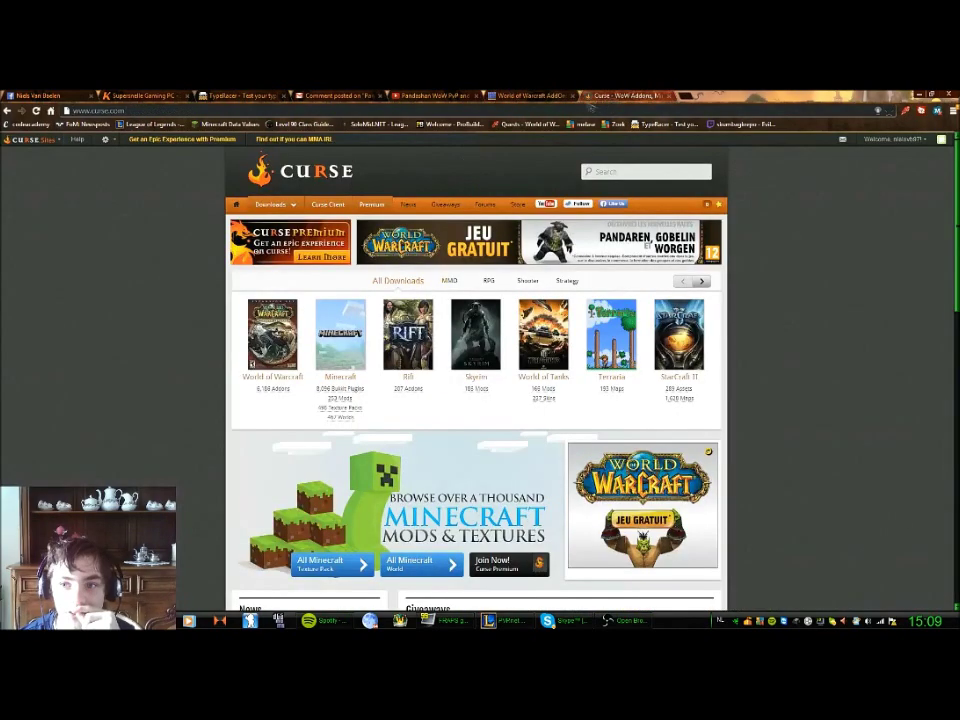
pyautogui.click(533, 96)
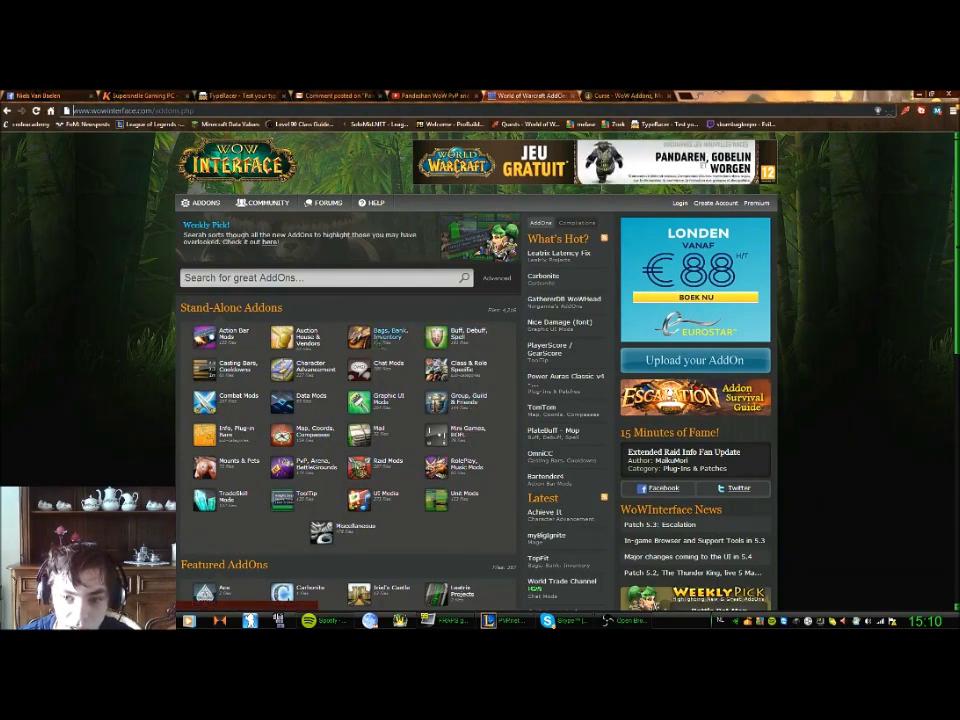
# Open the Bags, Bank, Inventory category on WoWInterface and look through its addons.
pyautogui.click(381, 340)
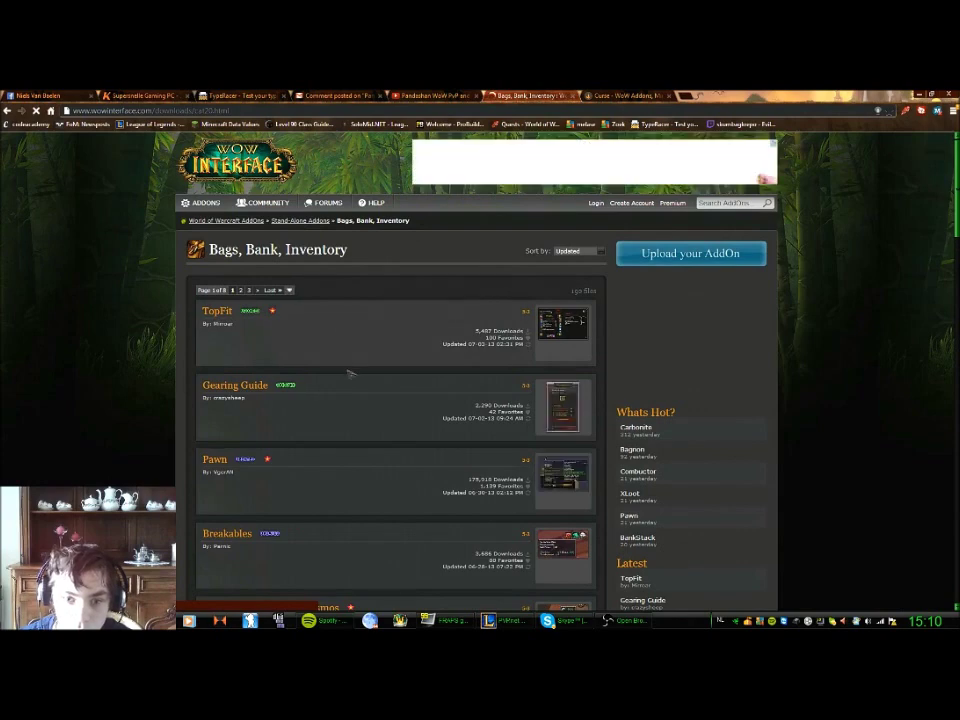
pyautogui.scroll(-2, 285, 445)
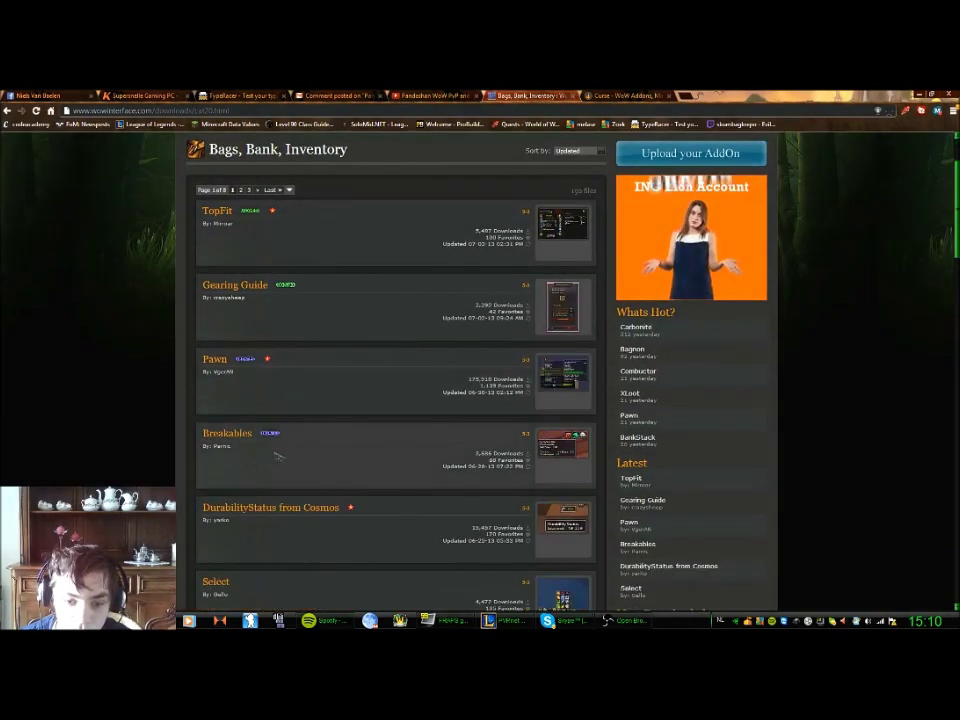
pyautogui.scroll(-5, 277, 456)
pyautogui.scroll(-4, 267, 483)
pyautogui.scroll(-4, 267, 483)
pyautogui.scroll(15, 251, 517)
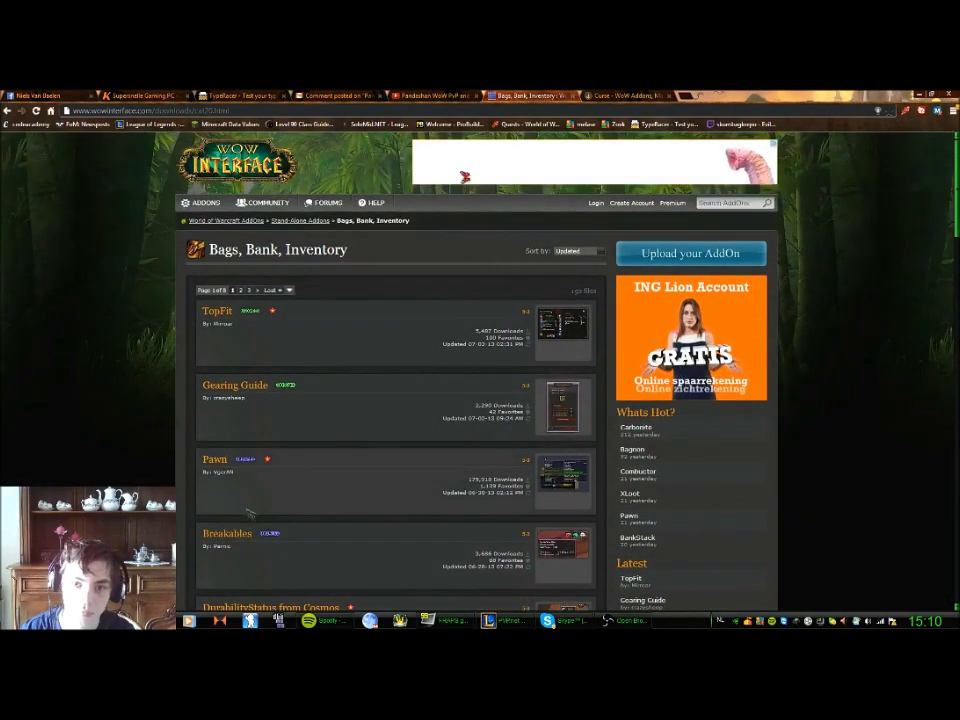
# Open the Gearing Guide addon page, review its description, download the addon and dismiss the donation request.
pyautogui.click(230, 389)
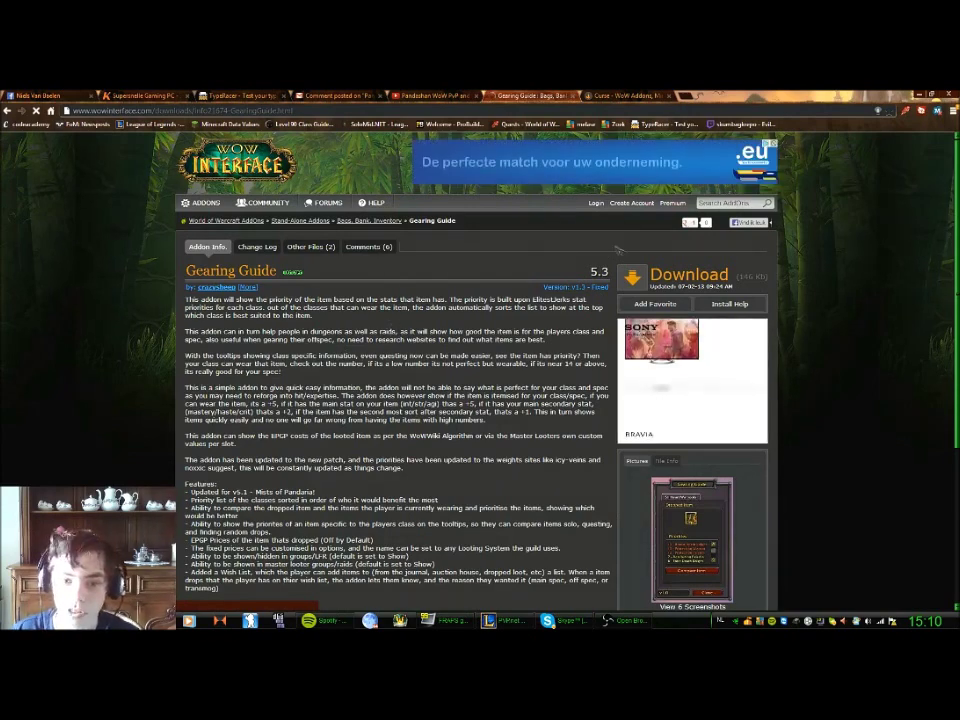
pyautogui.scroll(-5, 254, 429)
pyautogui.scroll(3, 268, 410)
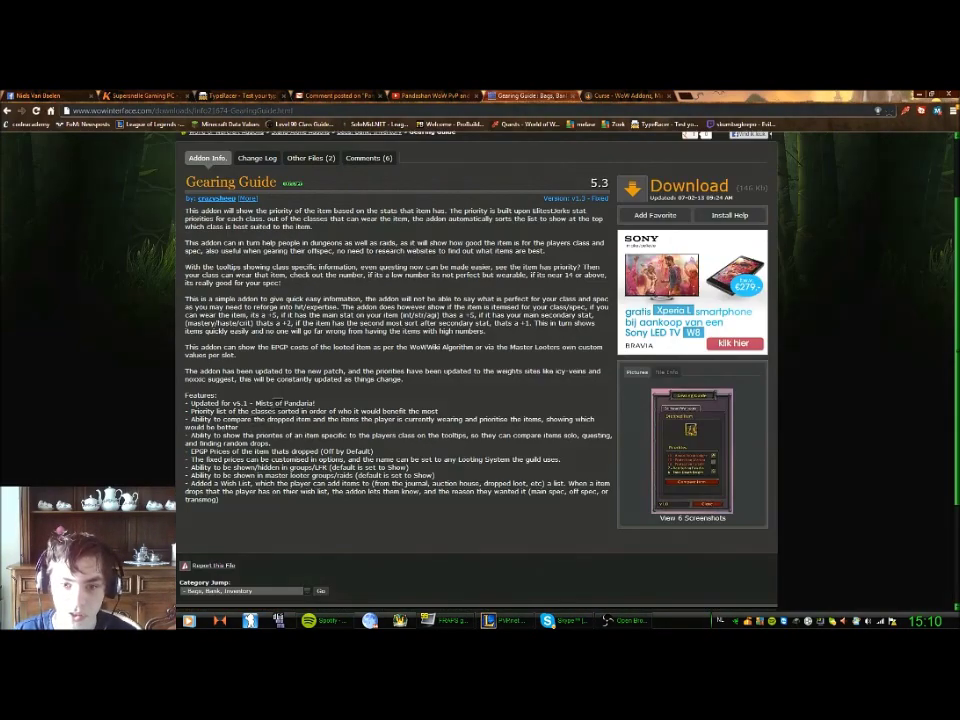
pyautogui.scroll(3, 201, 276)
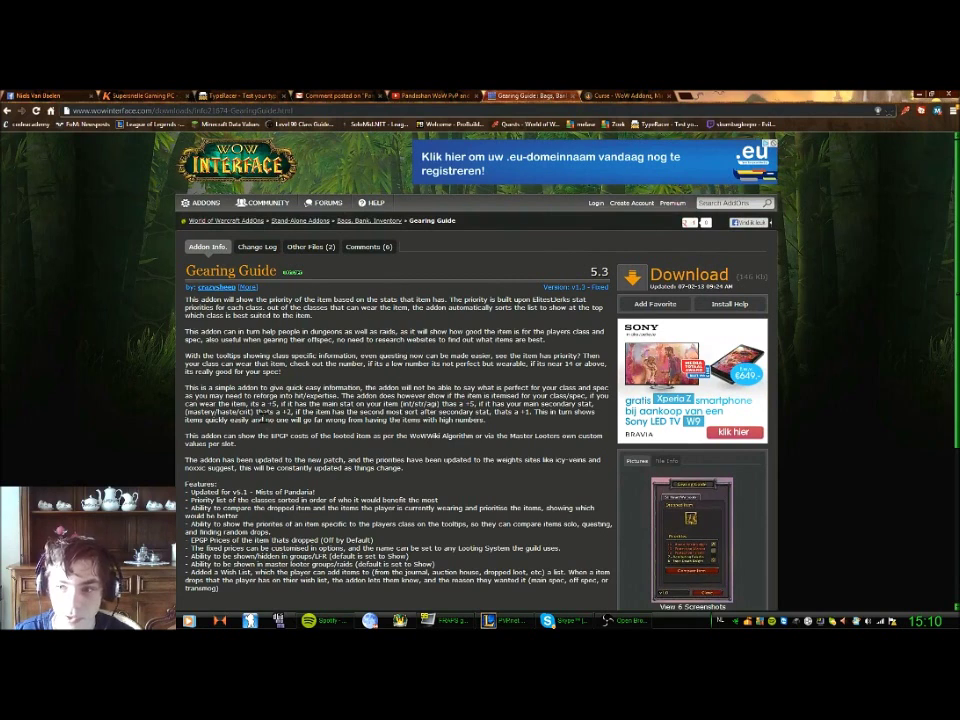
pyautogui.click(666, 282)
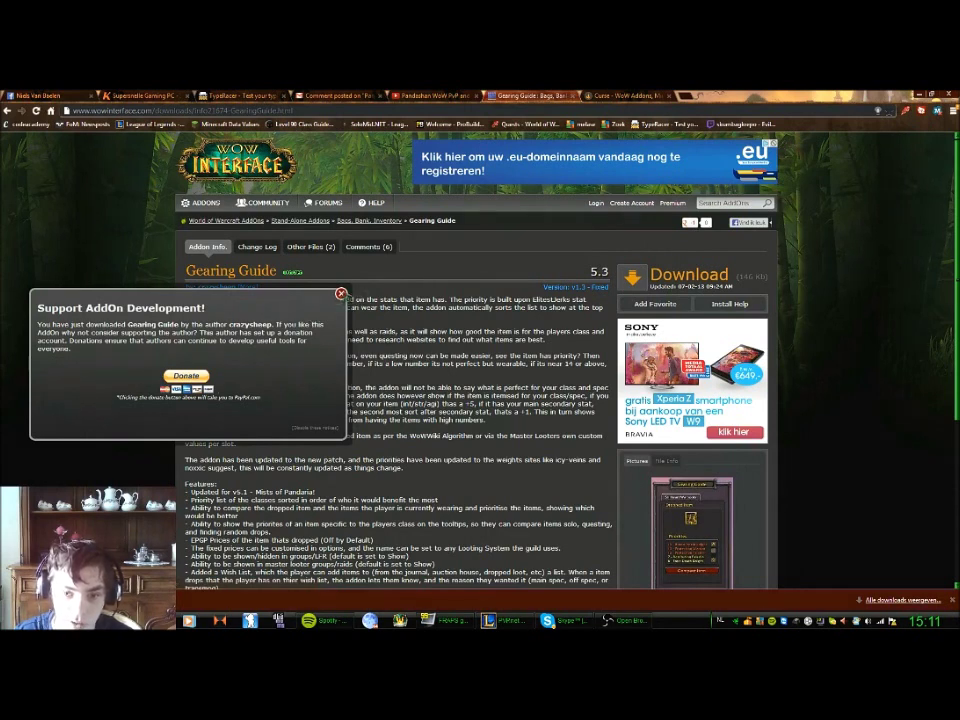
pyautogui.click(340, 294)
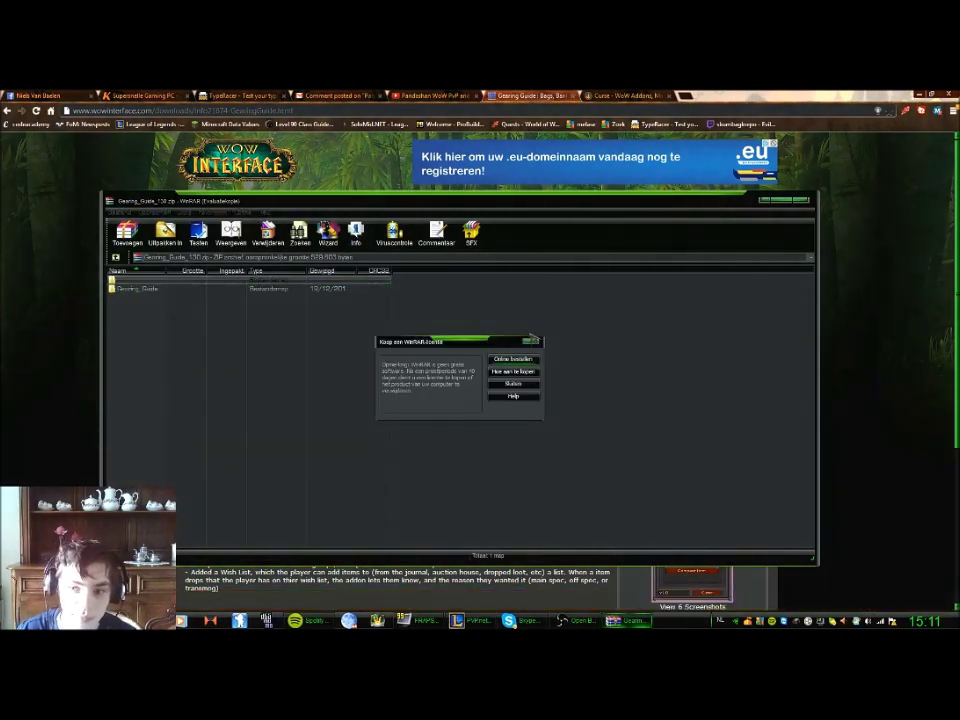
# Dismiss the WinRAR licence reminder and open the extraction options for the Gearing_Guide folder in the archive.
pyautogui.click(535, 341)
pyautogui.click(188, 291)
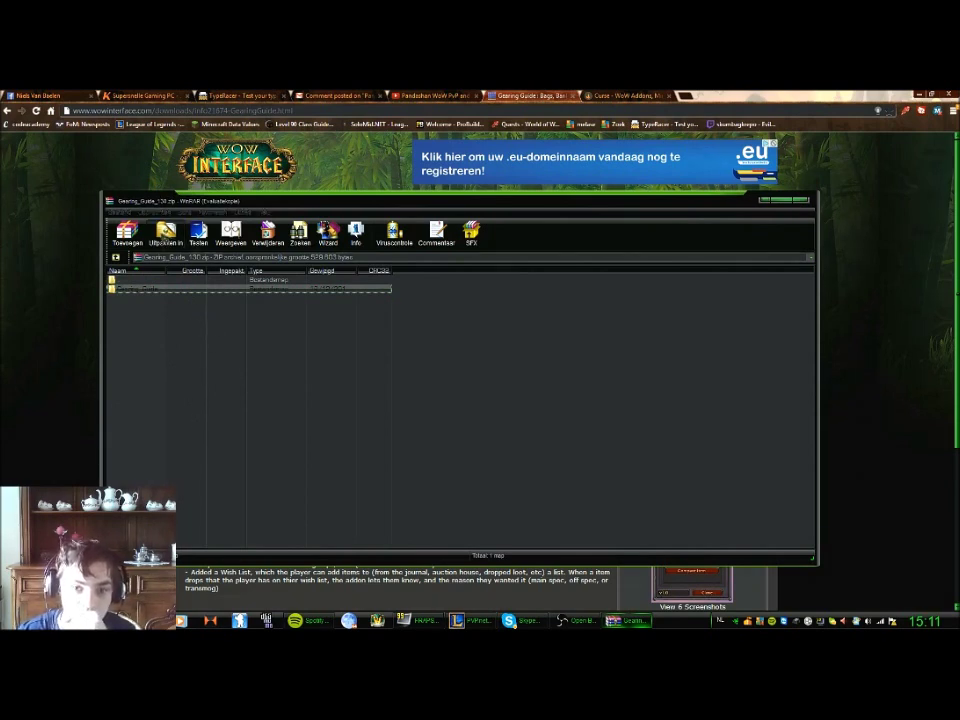
pyautogui.click(165, 236)
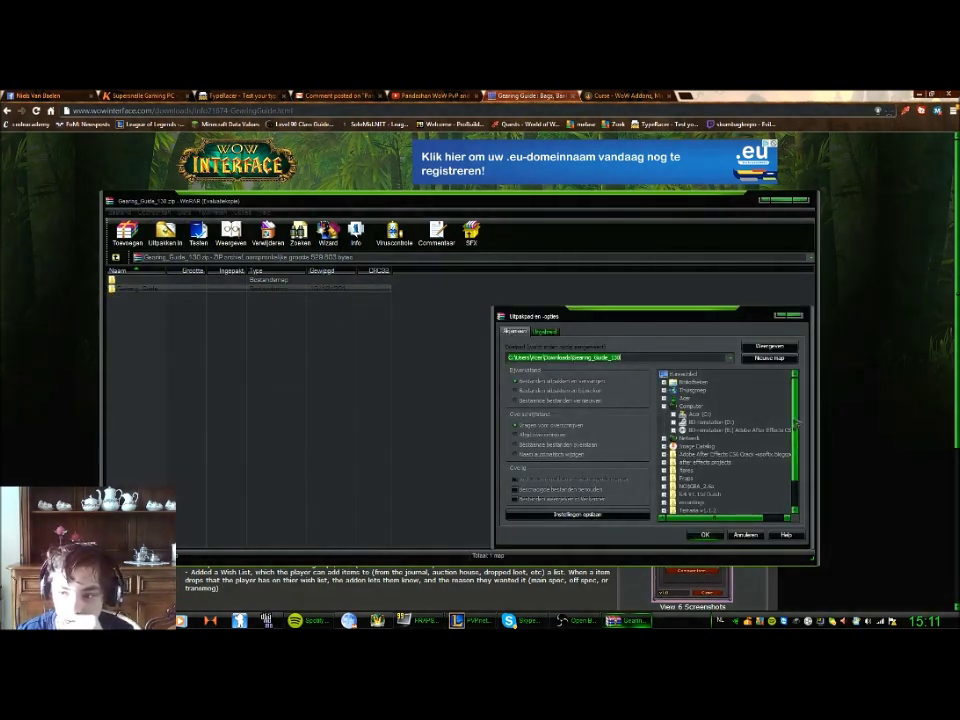
pyautogui.moveTo(795, 421); pyautogui.dragTo(808, 476)
# Open the Acer (C:) drive in a file explorer window and look through its folders.
pyautogui.press('super')
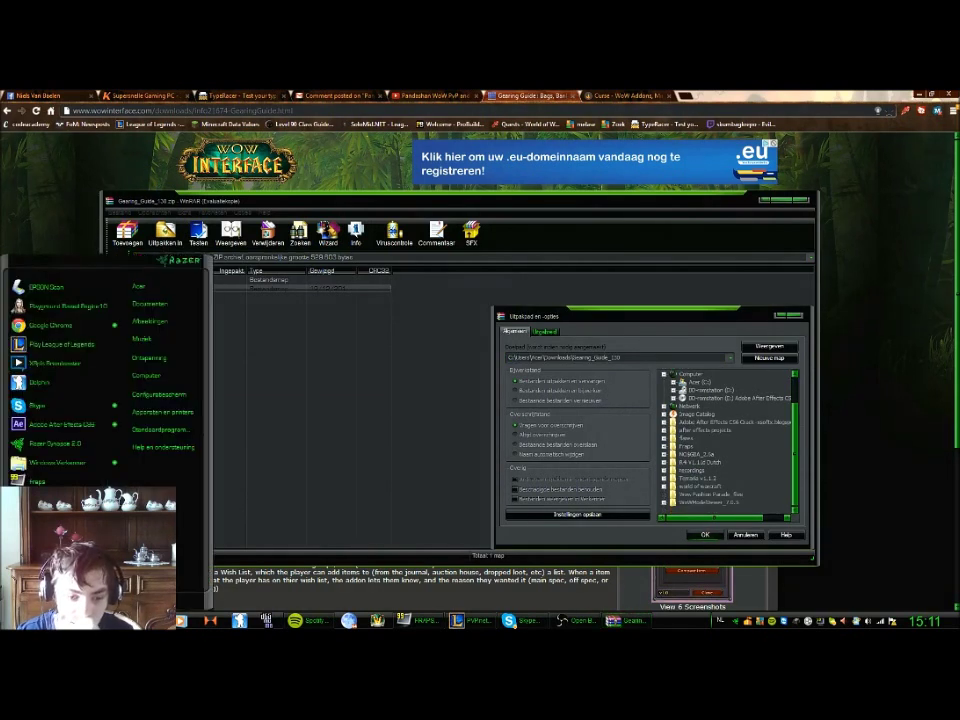
pyautogui.click(170, 376)
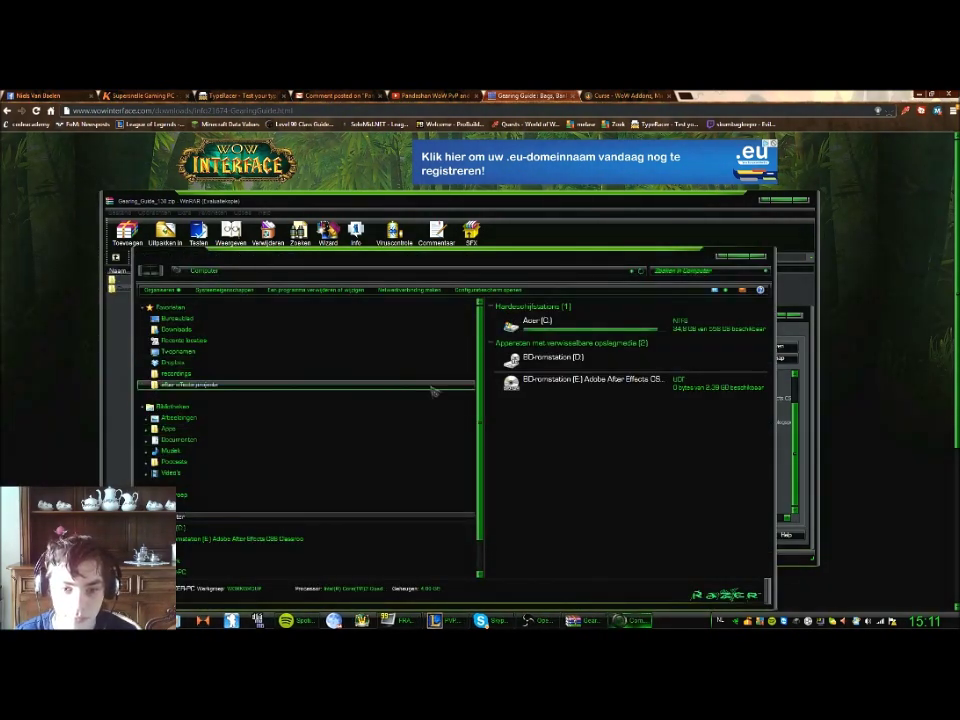
pyautogui.doubleClick(586, 328)
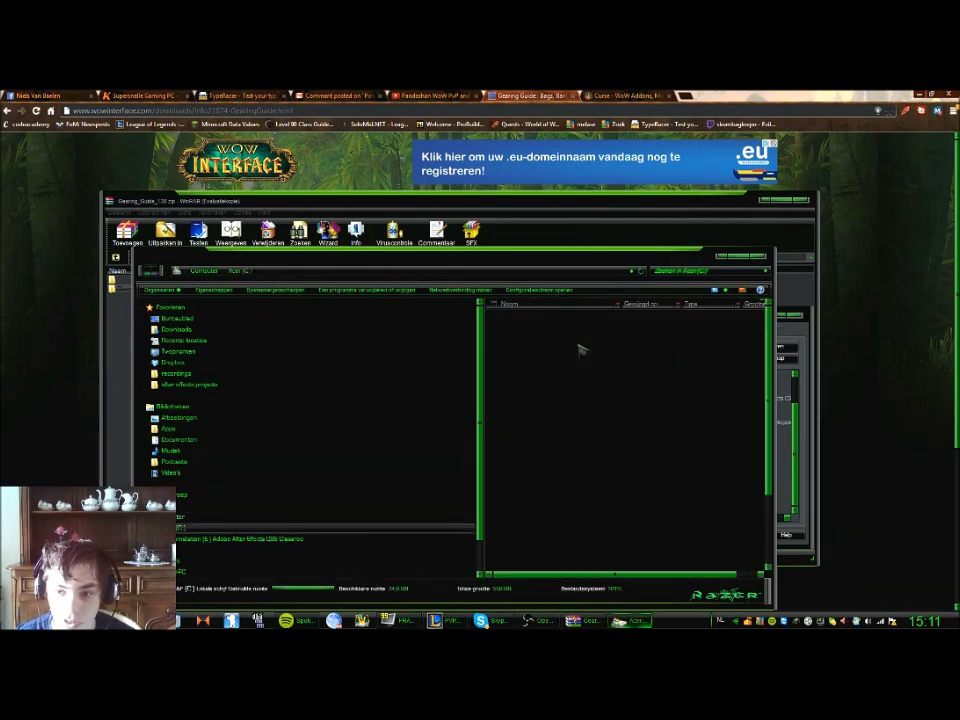
pyautogui.scroll(-1, 545, 468)
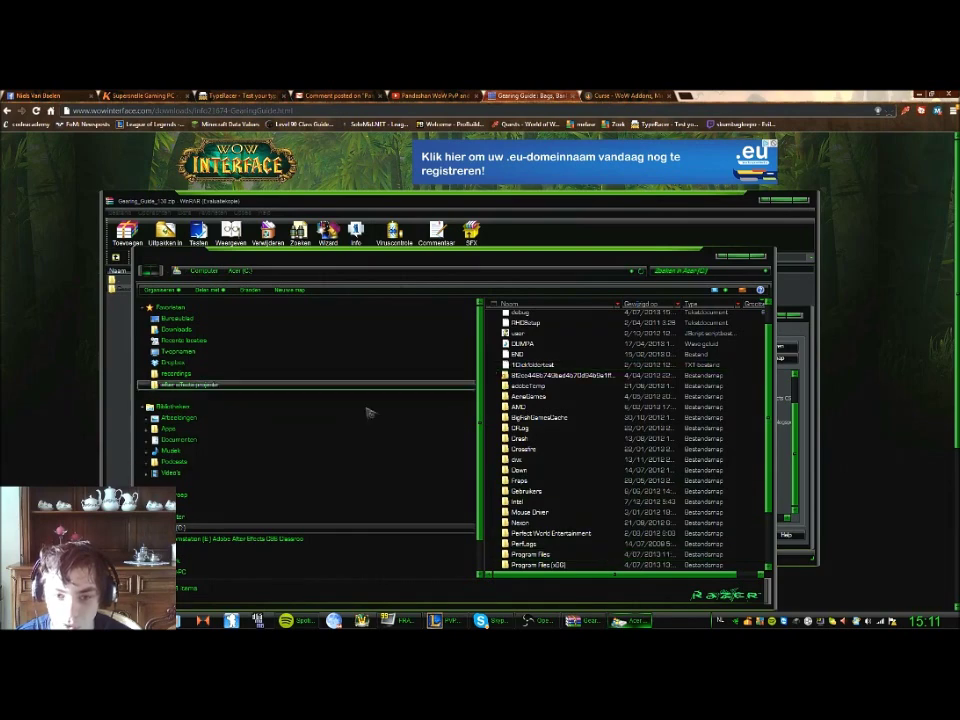
# Open the world of warcraft\Interface\AddOns folder from the desktop, look through its addon folders and minimise the window.
pyautogui.click(180, 319)
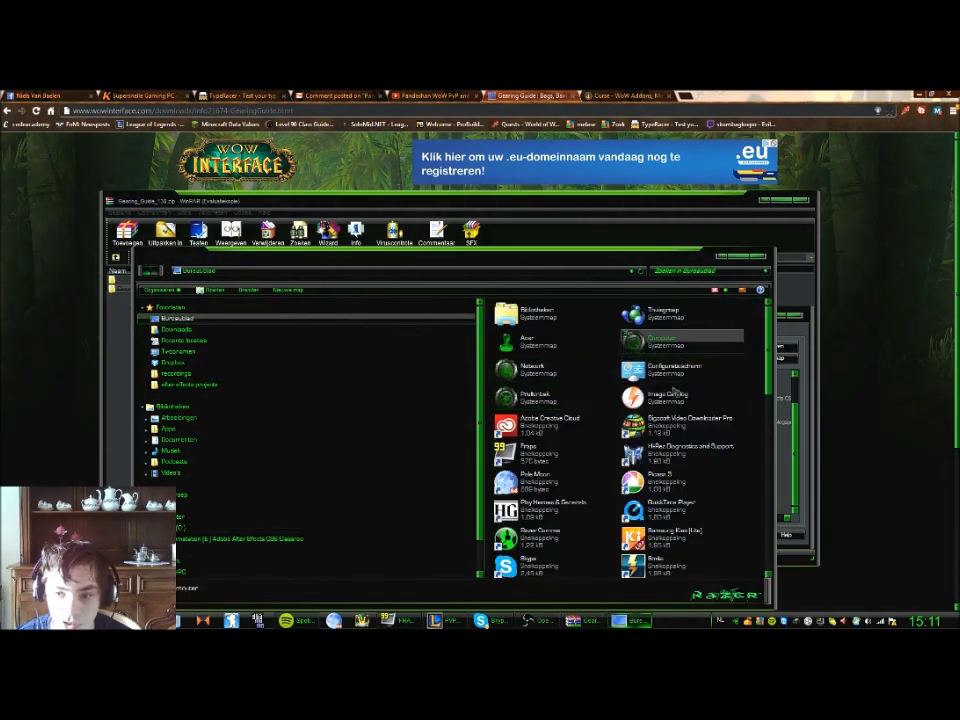
pyautogui.scroll(-1, 675, 456)
pyautogui.moveTo(769, 359); pyautogui.dragTo(750, 460)
pyautogui.doubleClick(530, 400)
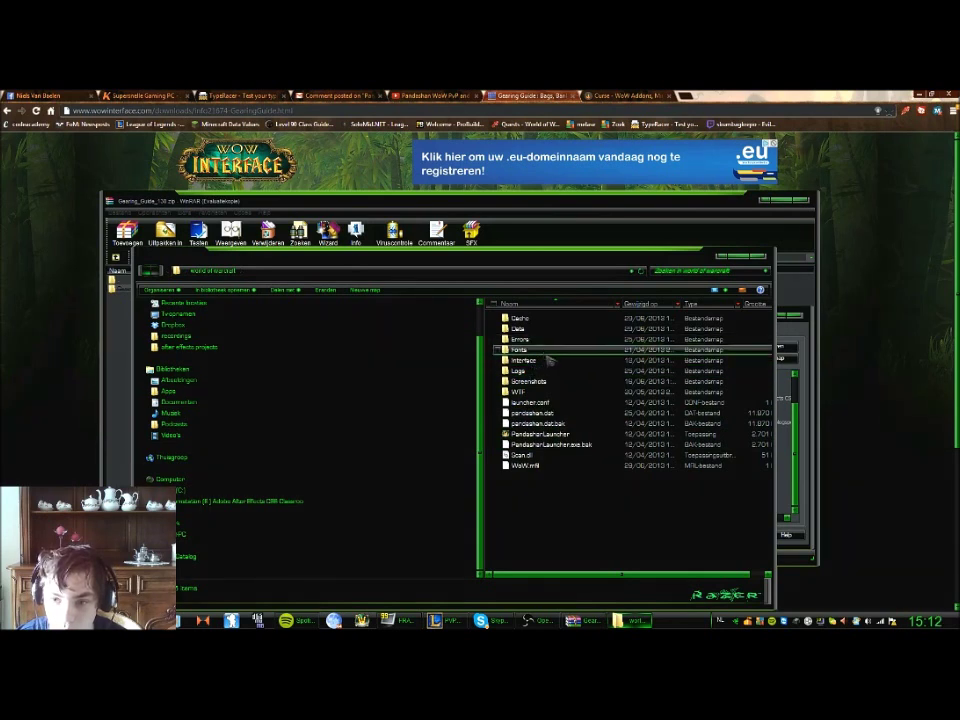
pyautogui.doubleClick(545, 361)
pyautogui.doubleClick(528, 320)
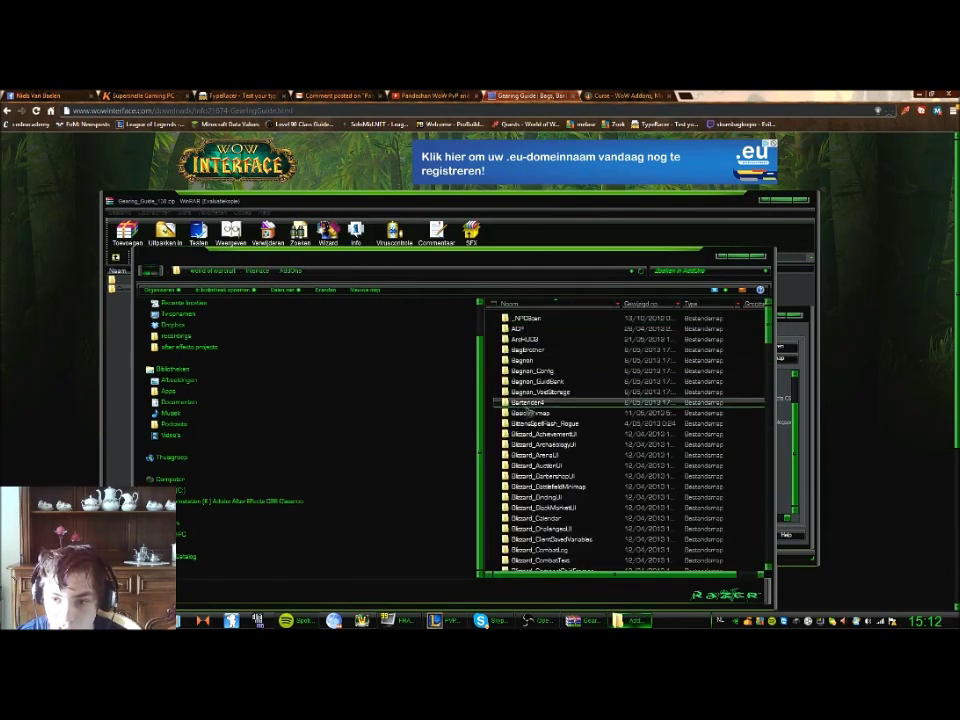
pyautogui.scroll(-1, 548, 430)
pyautogui.scroll(-15, 548, 430)
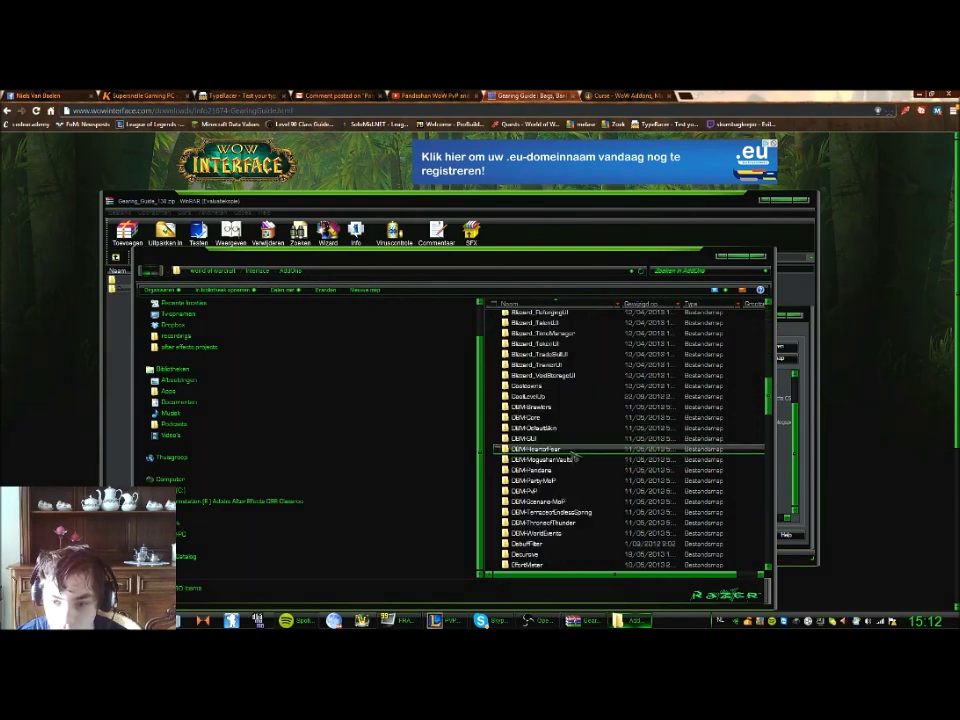
pyautogui.scroll(10, 580, 493)
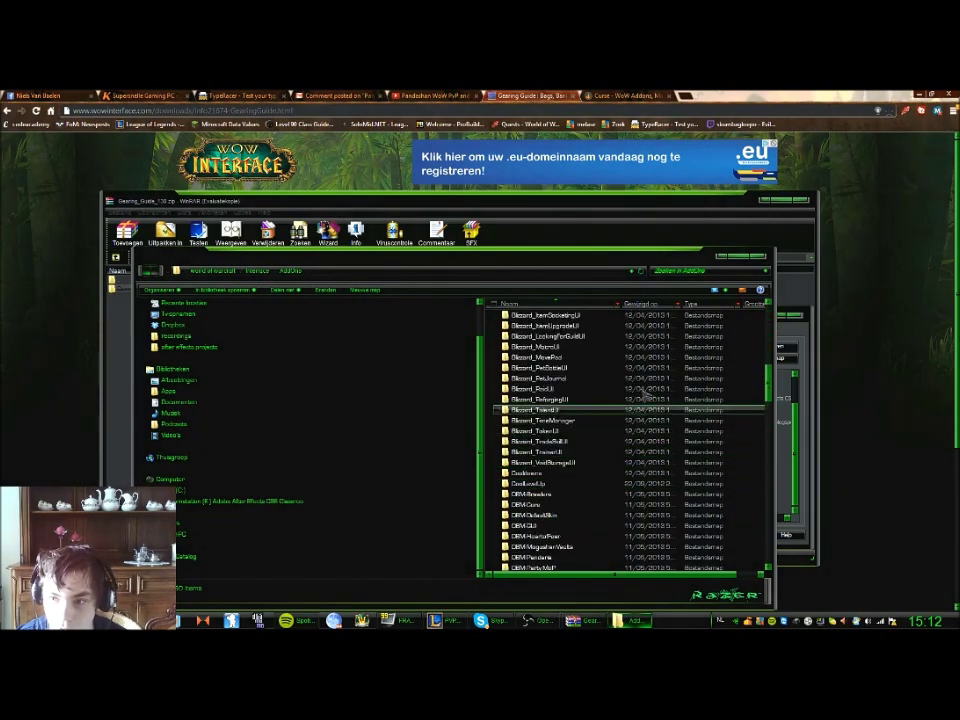
pyautogui.click(720, 257)
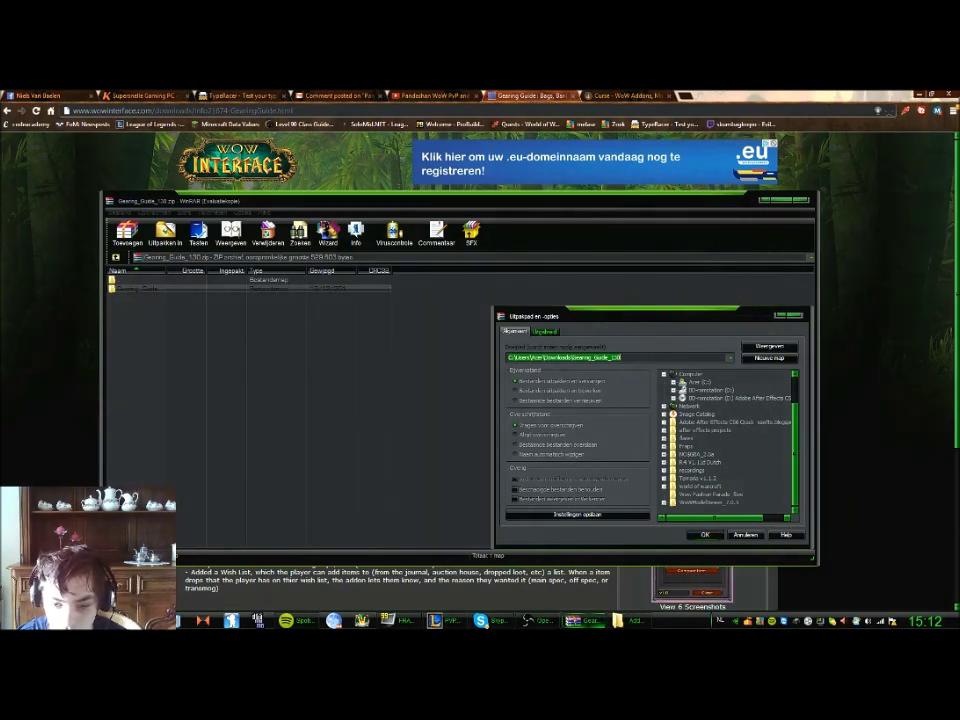
# Search the computer for PandashanLauncher, open its file location, look through the Downloads folder and close it.
pyautogui.press('super')
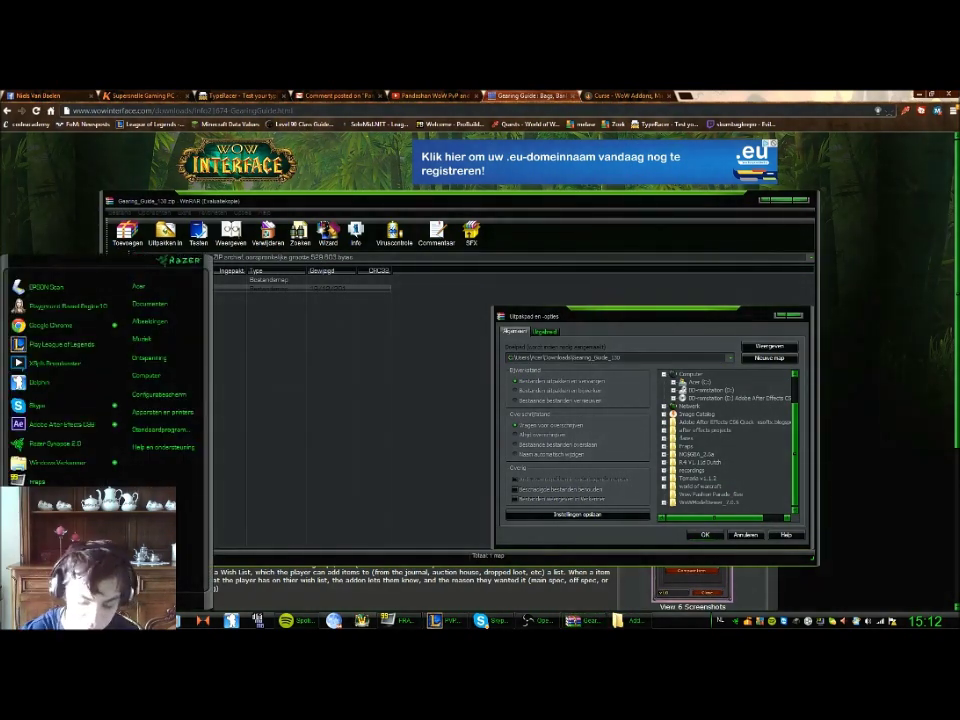
pyautogui.write('w')
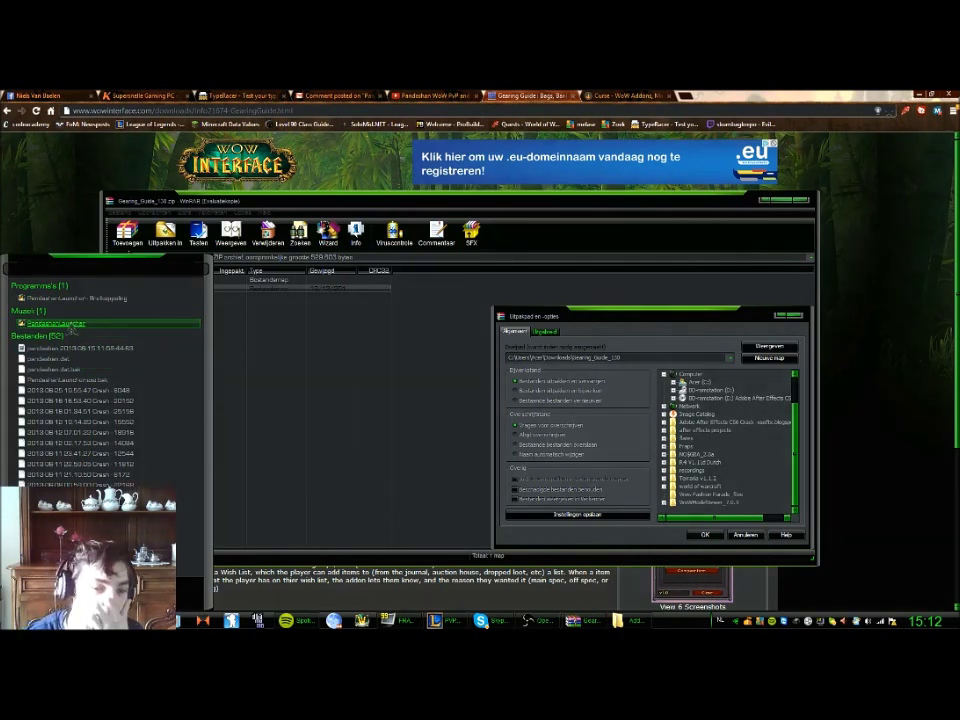
pyautogui.rightClick(71, 327)
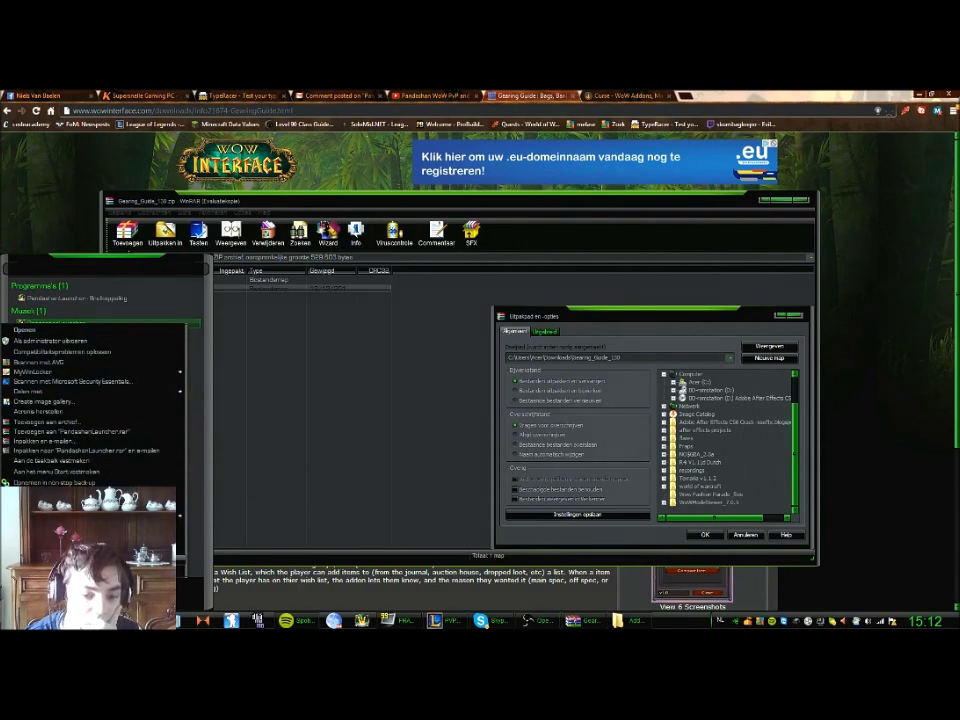
pyautogui.click(88, 566)
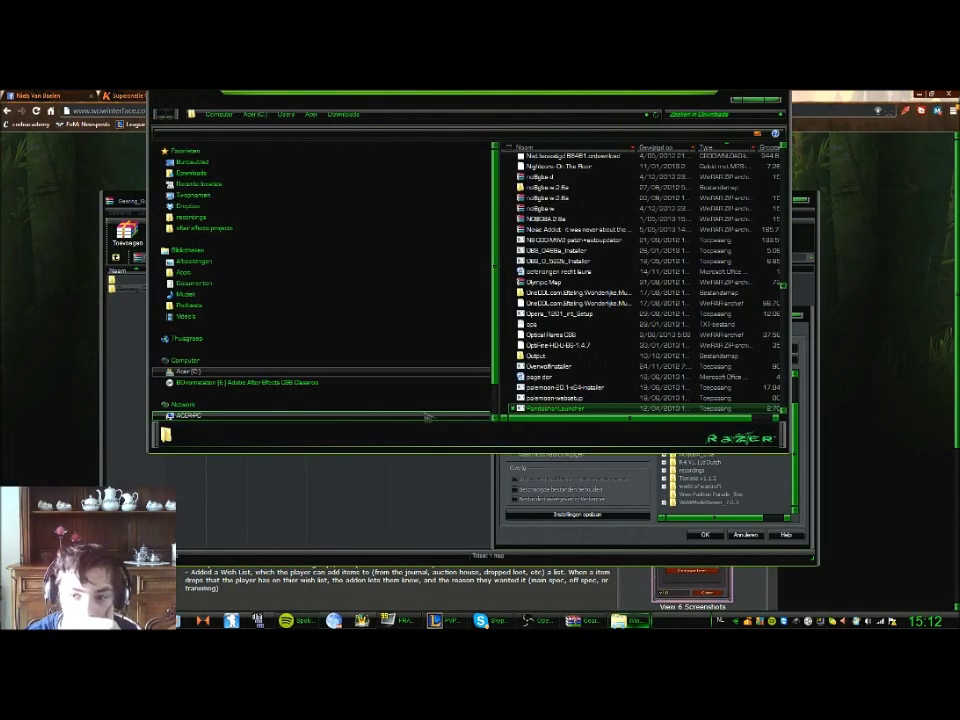
pyautogui.scroll(8, 696, 310)
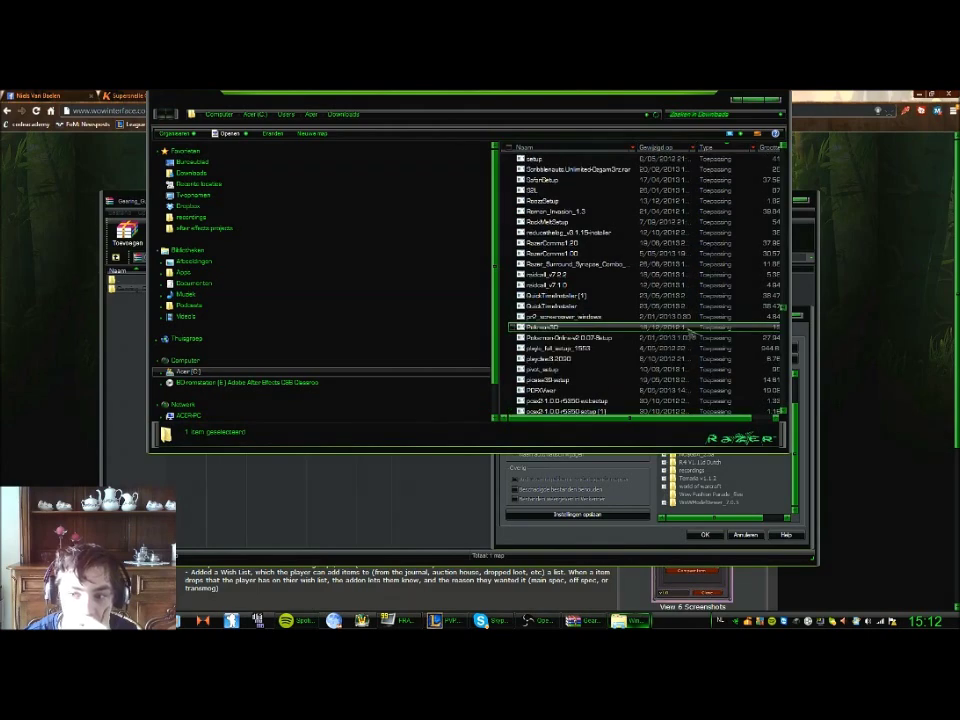
pyautogui.scroll(3, 690, 336)
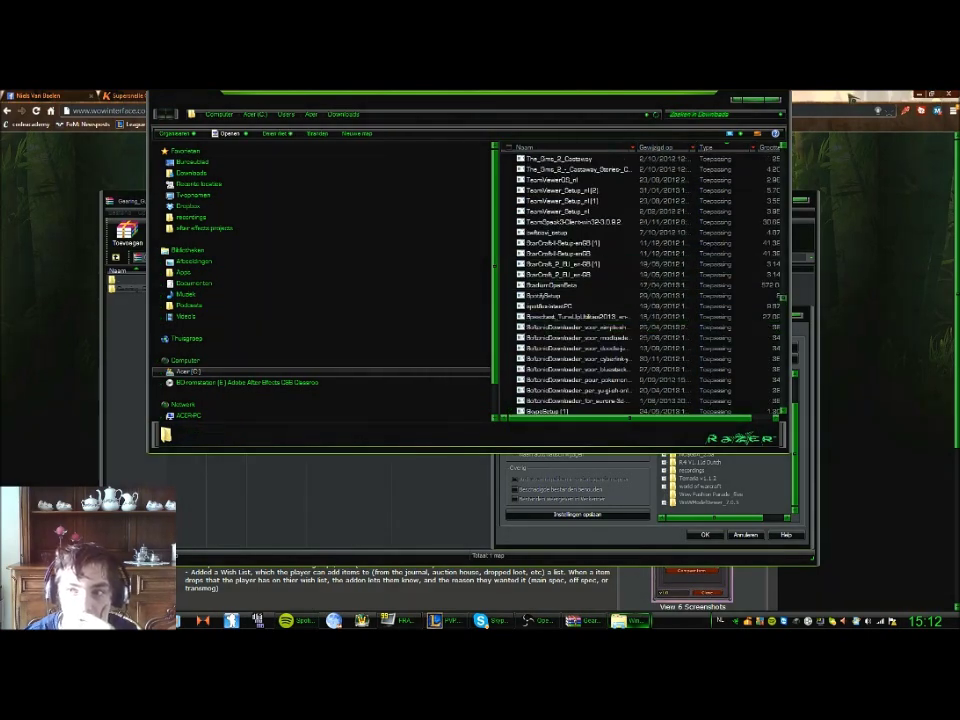
pyautogui.click(771, 101)
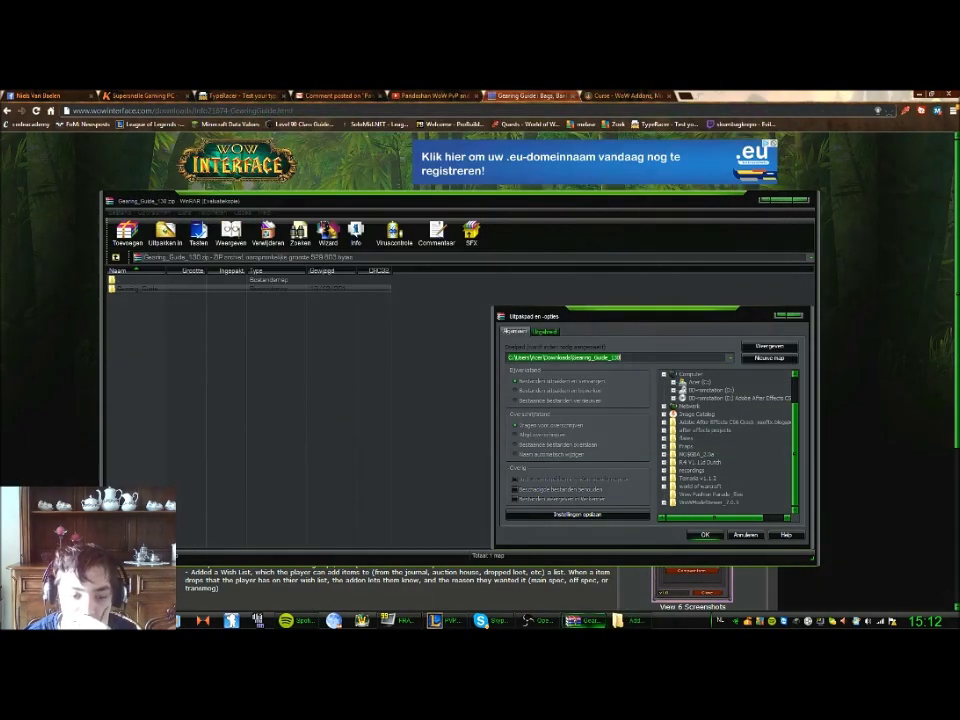
# Search the computer for the PandashanLauncher.exe.bak file, open its location in the world of warcraft folder and close that window.
pyautogui.press('super')
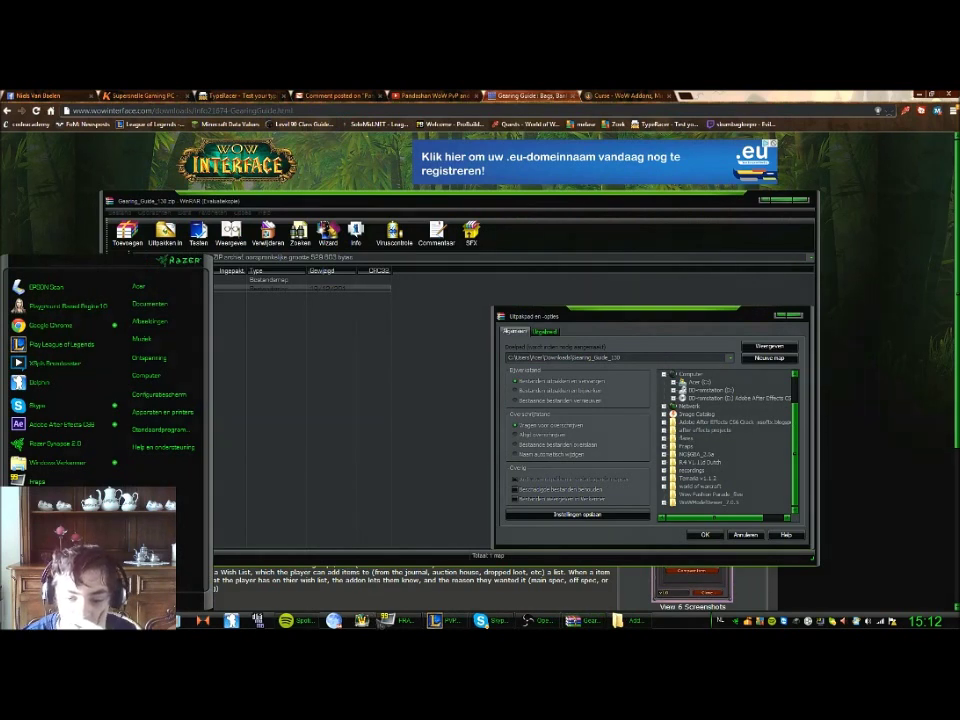
pyautogui.rightClick(362, 620)
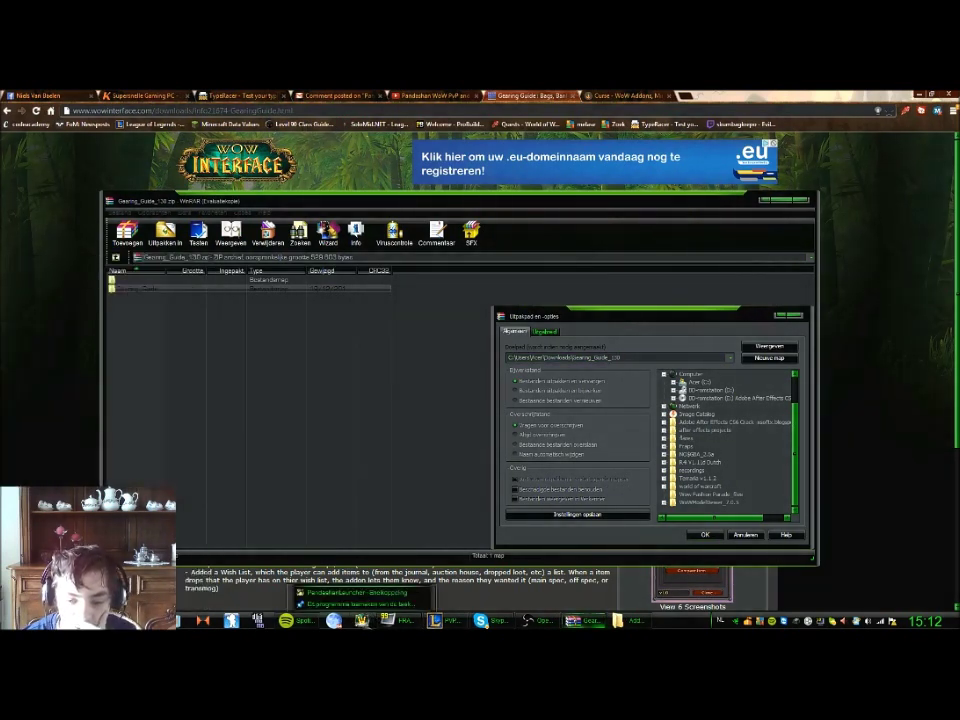
pyautogui.press('super')
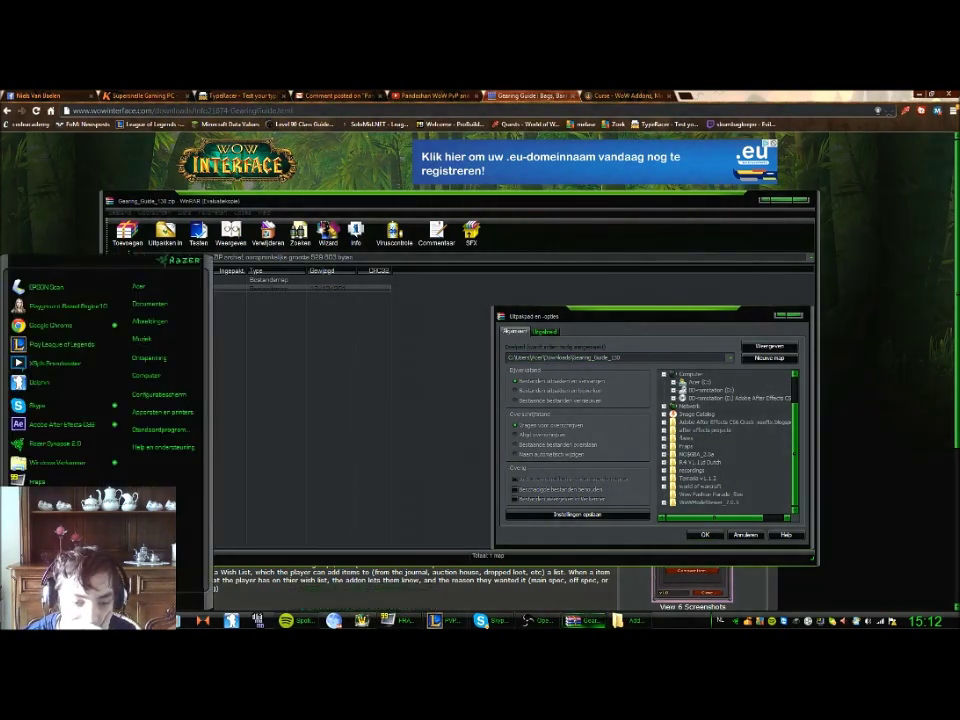
pyautogui.moveTo(110, 464)
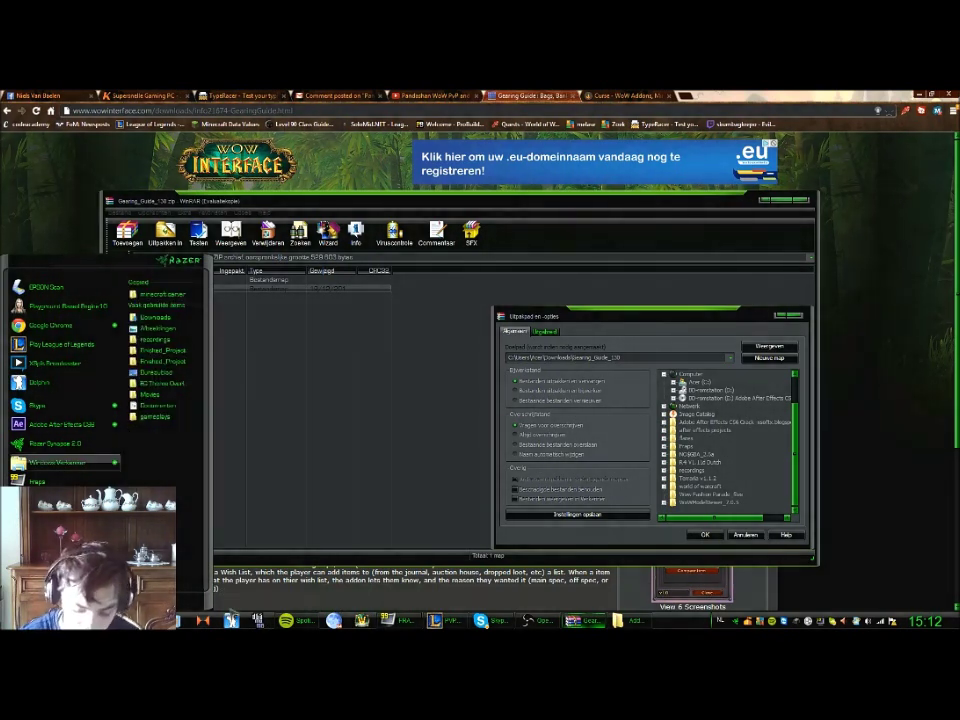
pyautogui.write('w')
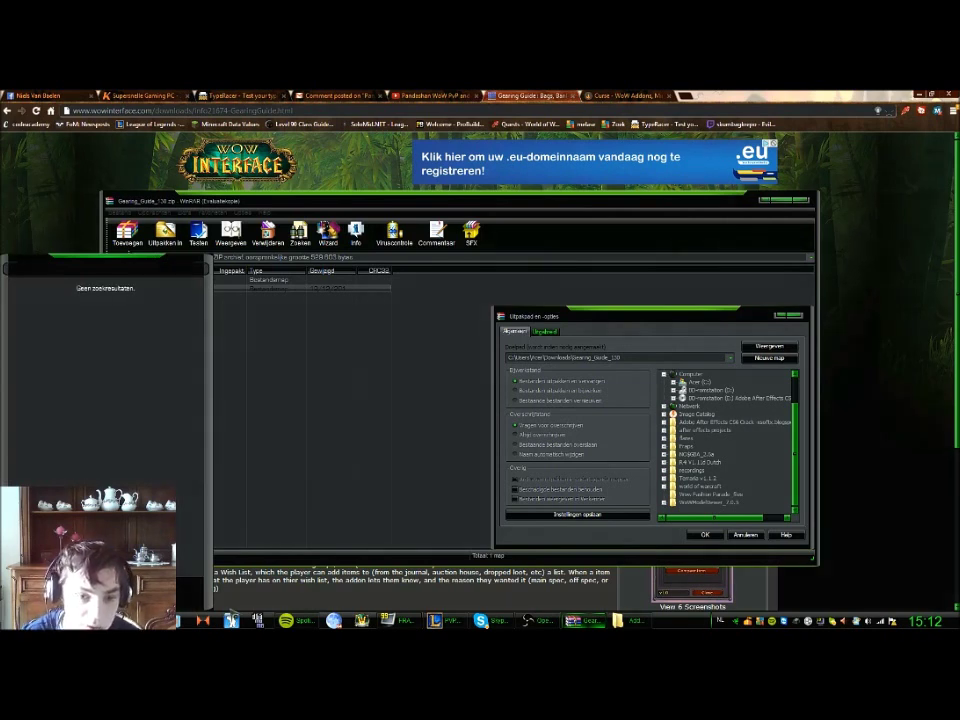
pyautogui.press('BackSpace')
pyautogui.write('w')
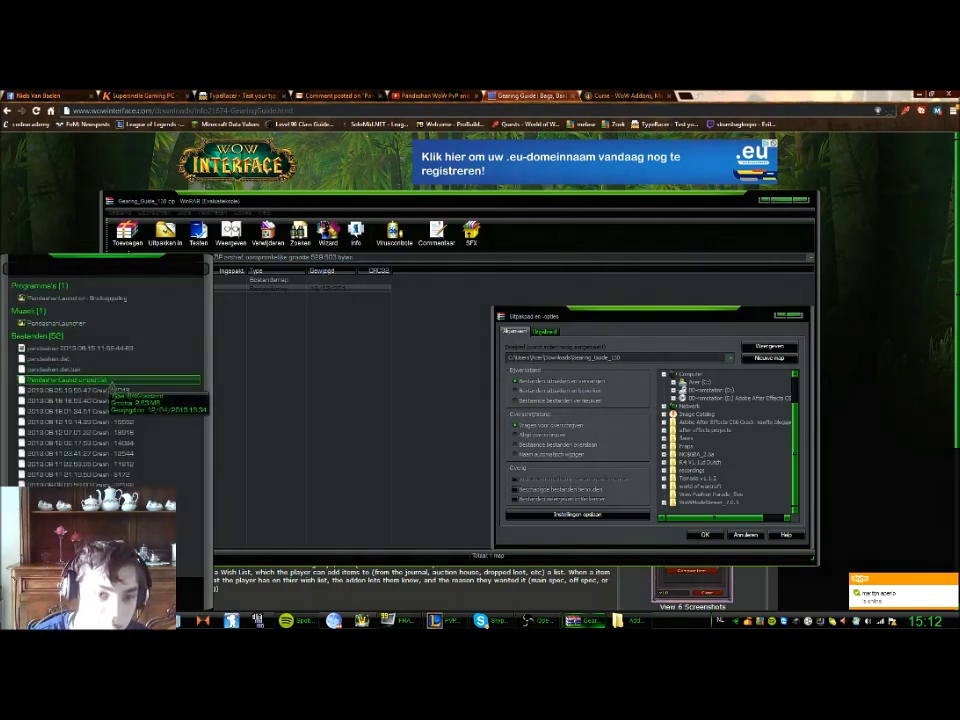
pyautogui.rightClick(104, 381)
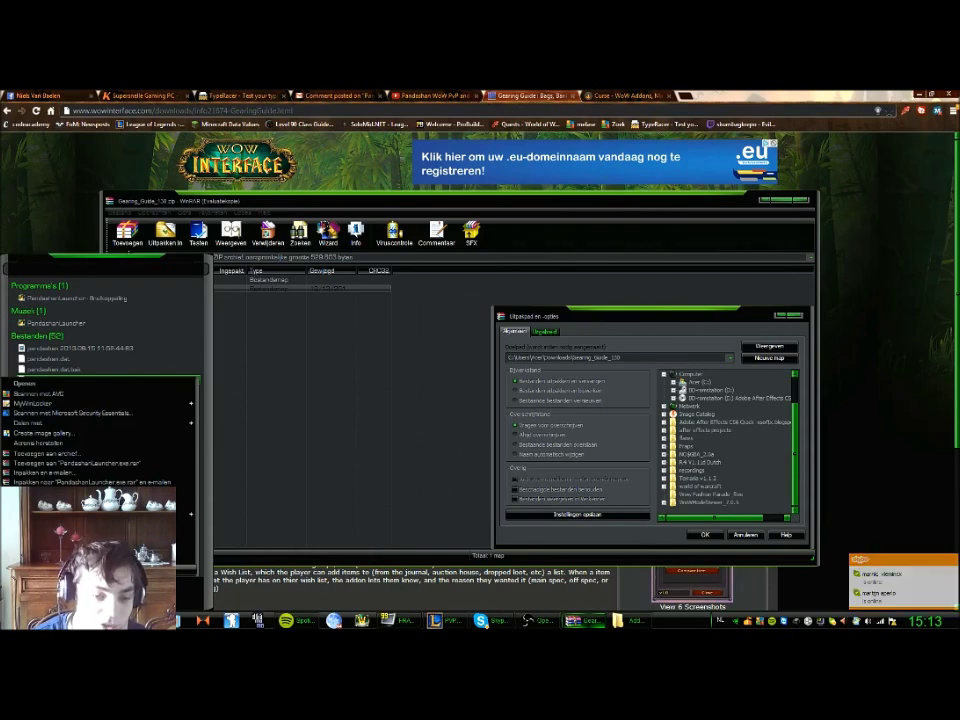
pyautogui.click(178, 558)
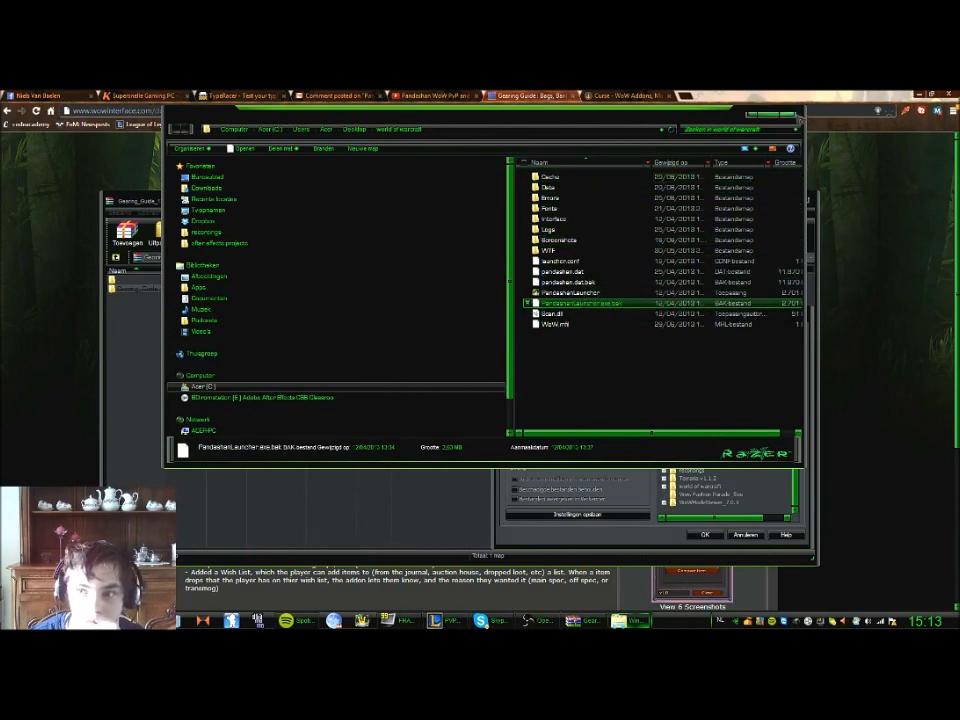
pyautogui.click(799, 118)
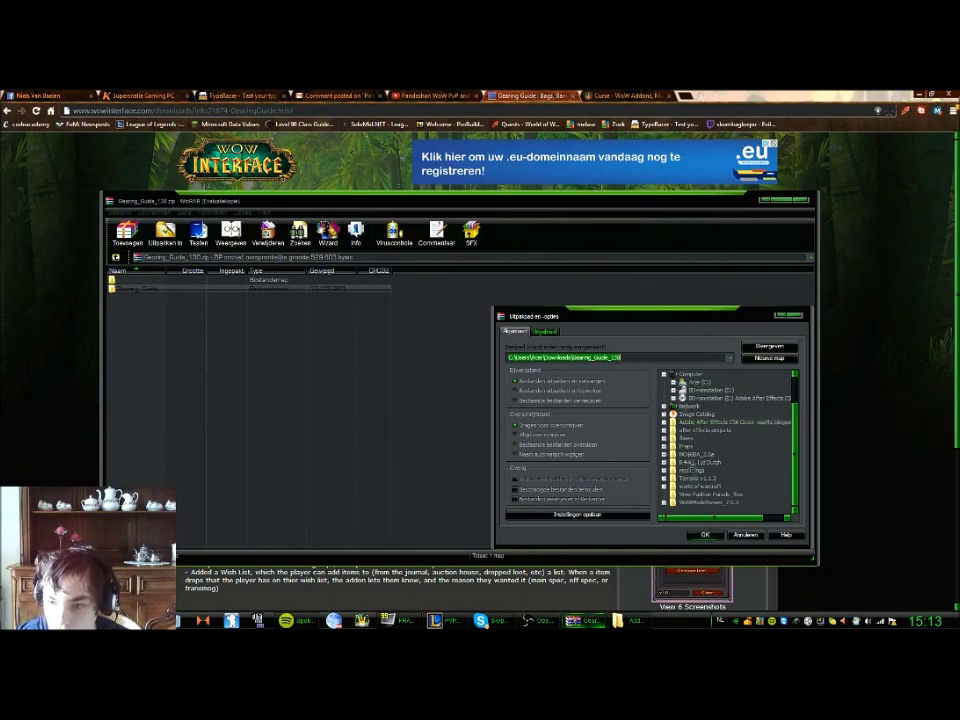
# Extract the Gearing_Guide folder into the desktop's world of warcraft\Interface\AddOns folder and close the archive.
pyautogui.click(697, 485)
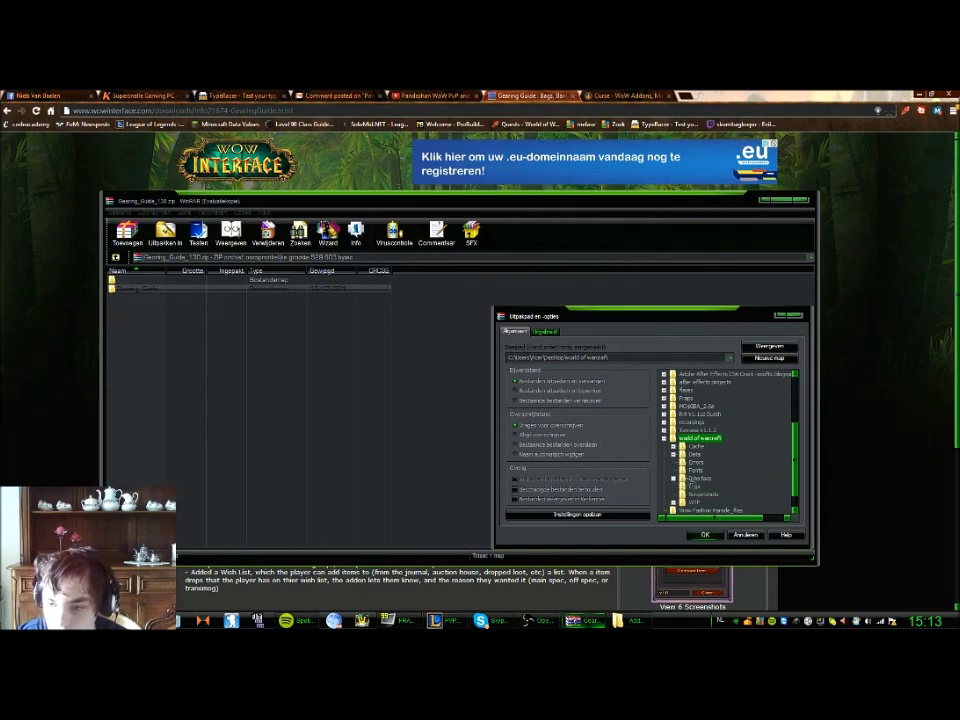
pyautogui.click(697, 479)
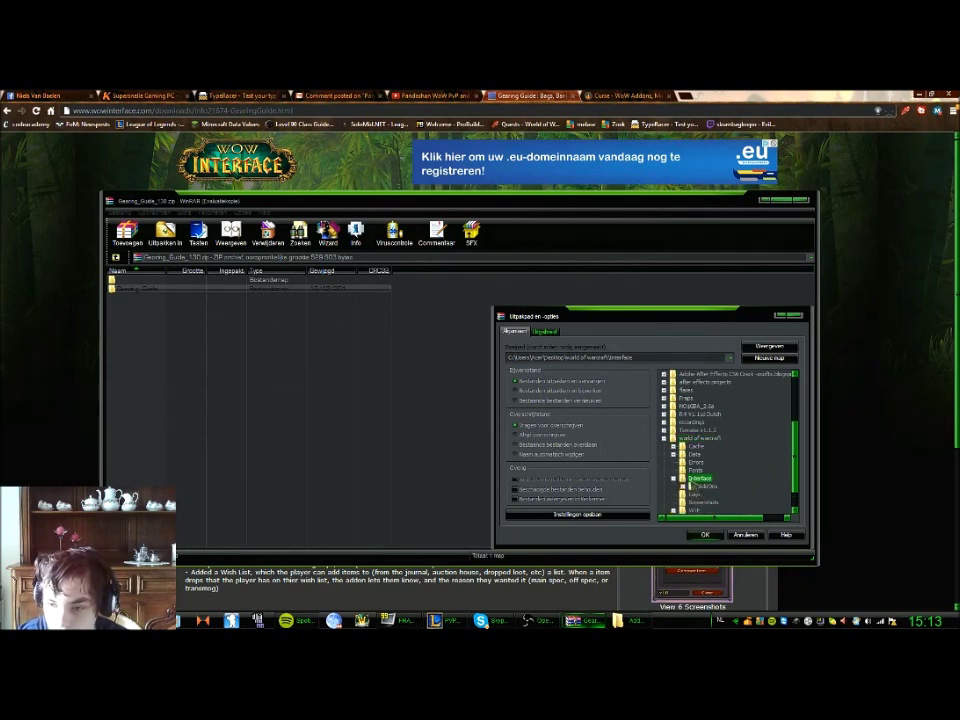
pyautogui.click(705, 486)
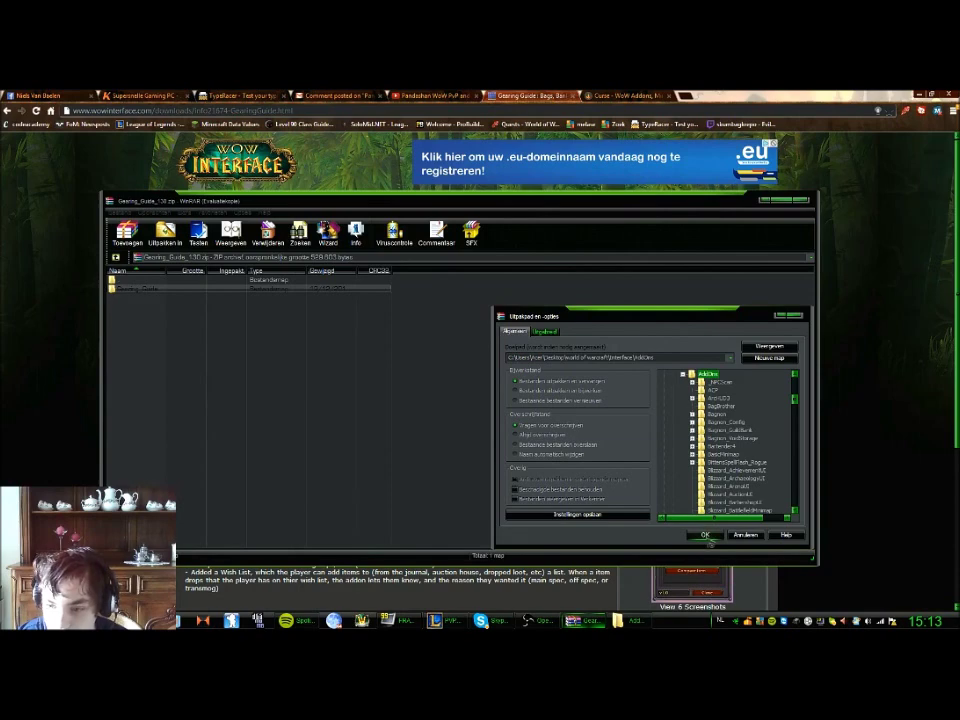
pyautogui.click(705, 536)
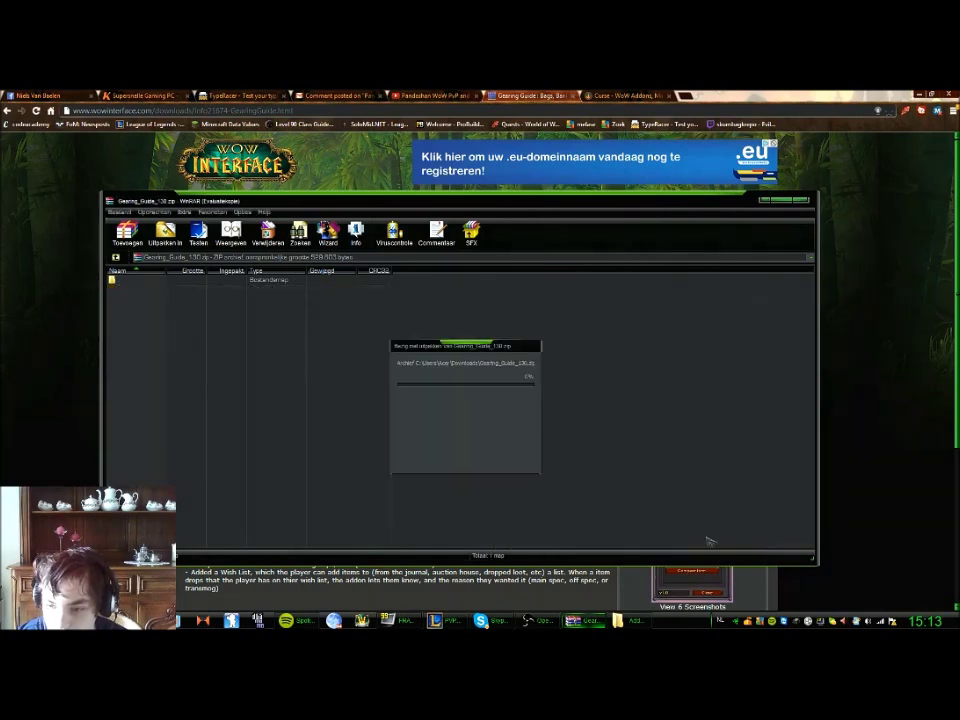
pyautogui.click(801, 199)
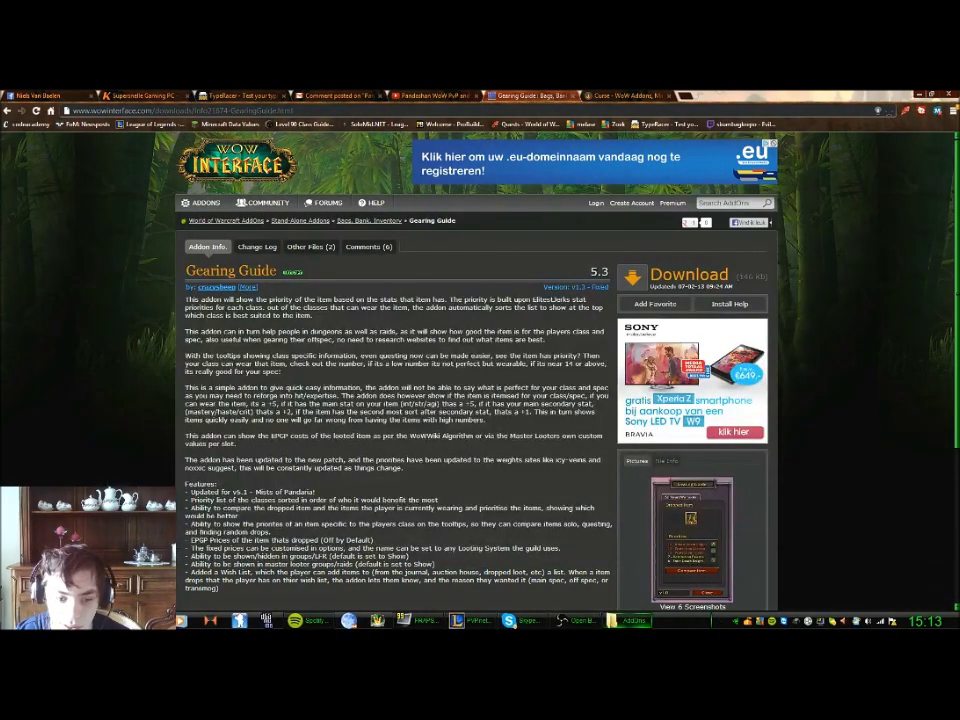
pyautogui.press('super')
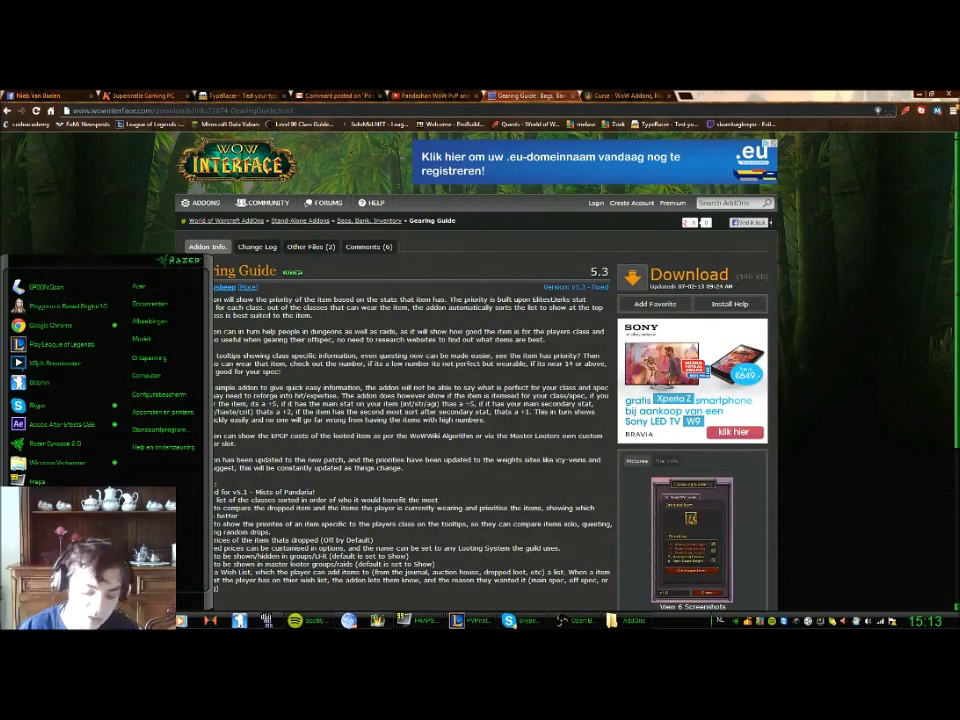
pyautogui.write('w')
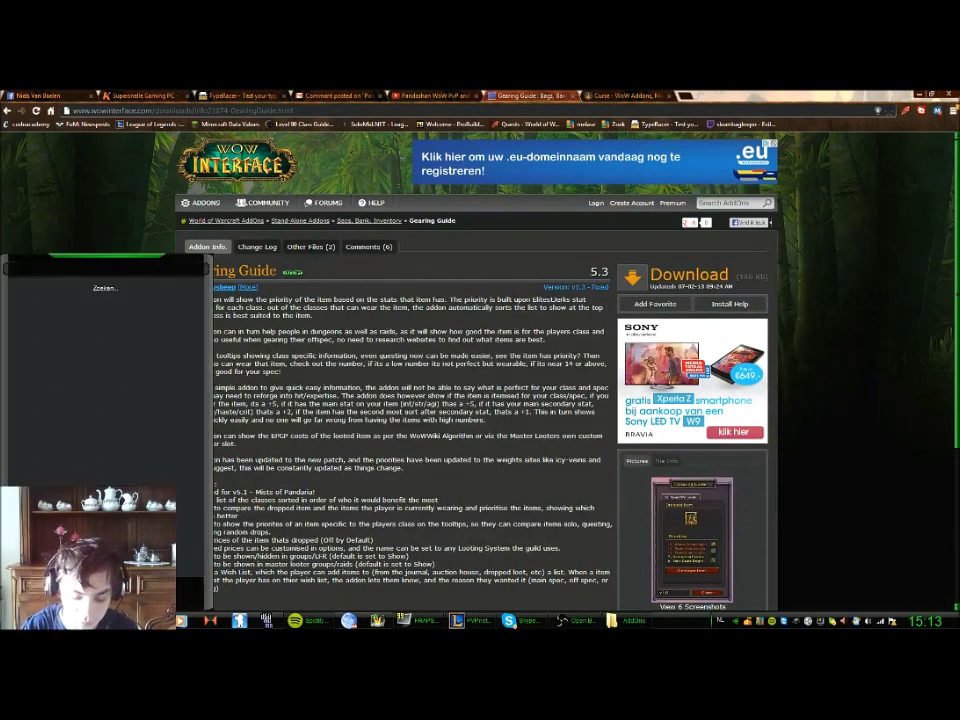
pyautogui.press('BackSpace')
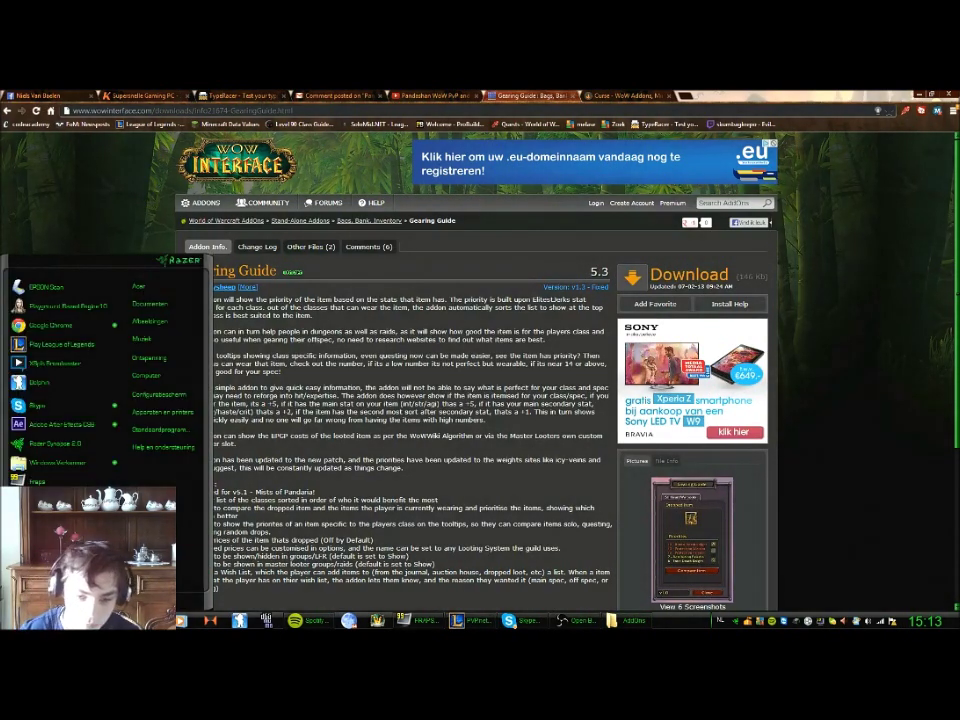
pyautogui.press('Escape')
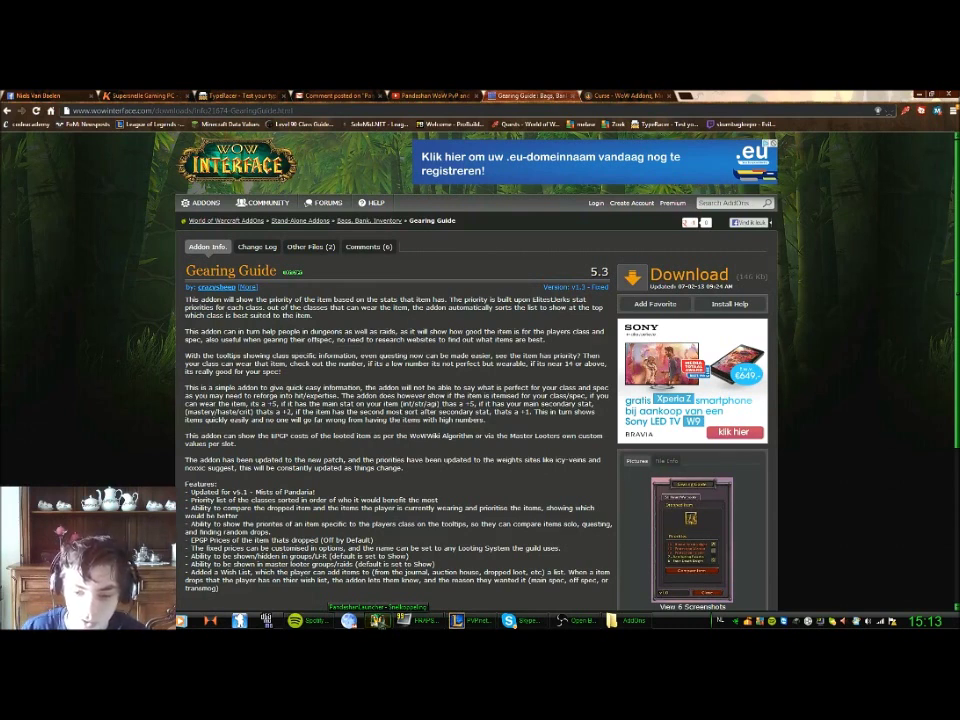
# Bring up the Open Broadcaster Software window and launch World of Warcraft through the Pandashan launcher.
pyautogui.moveTo(577, 620)
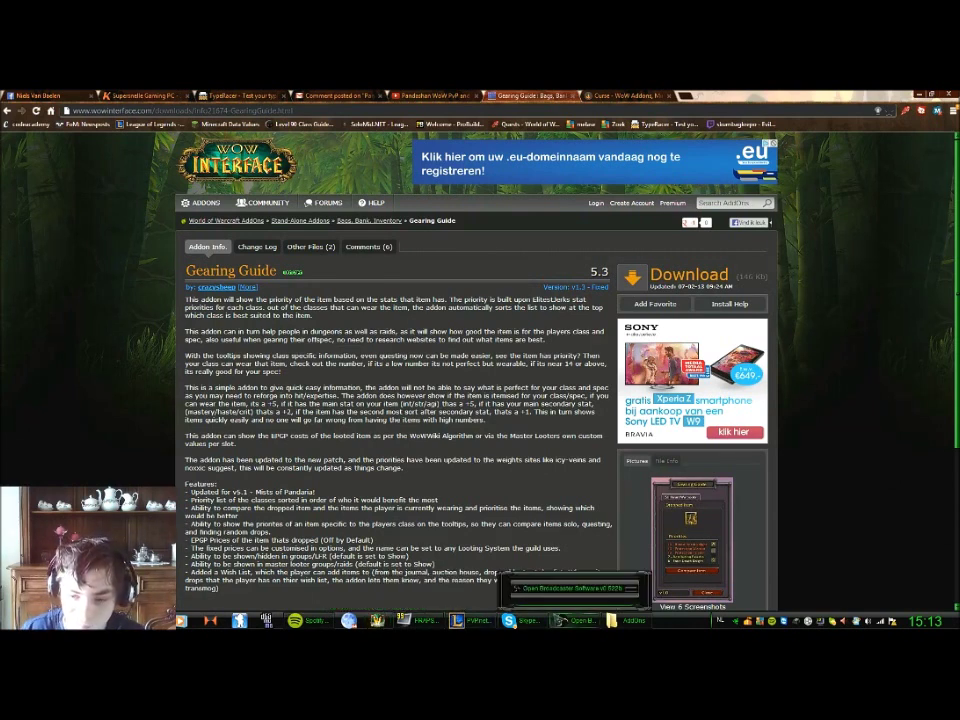
pyautogui.click(577, 620)
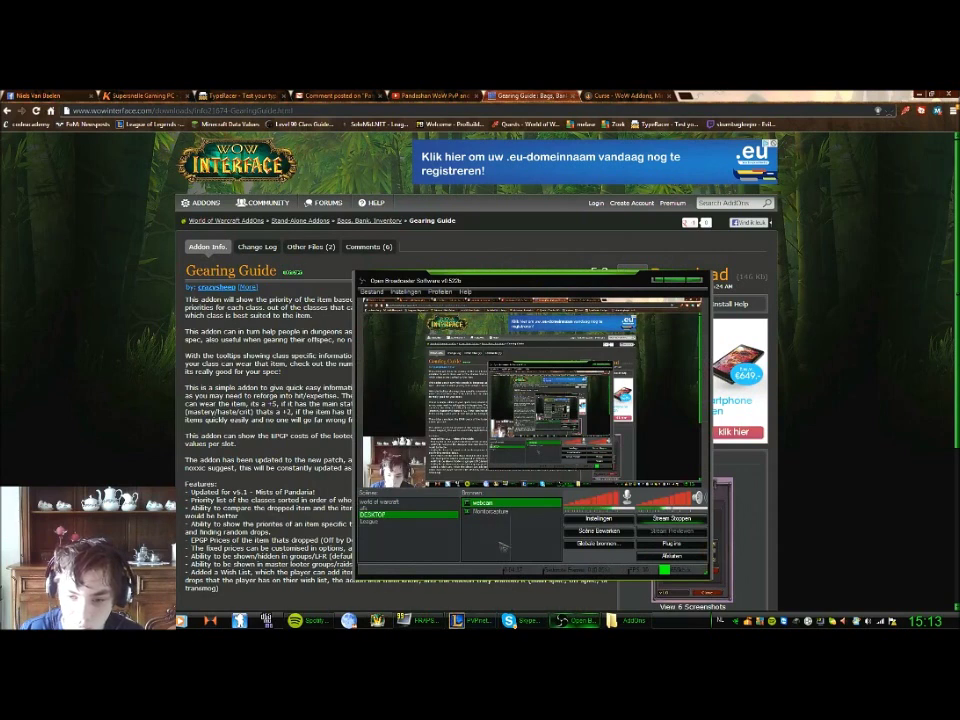
pyautogui.moveTo(523, 549)
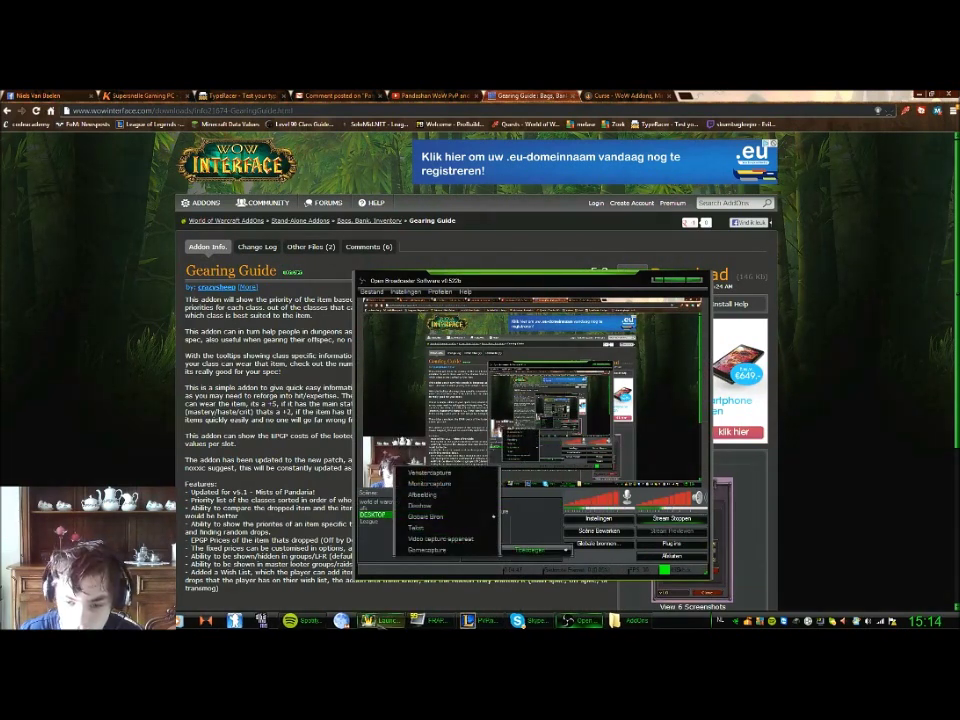
pyautogui.moveTo(381, 624)
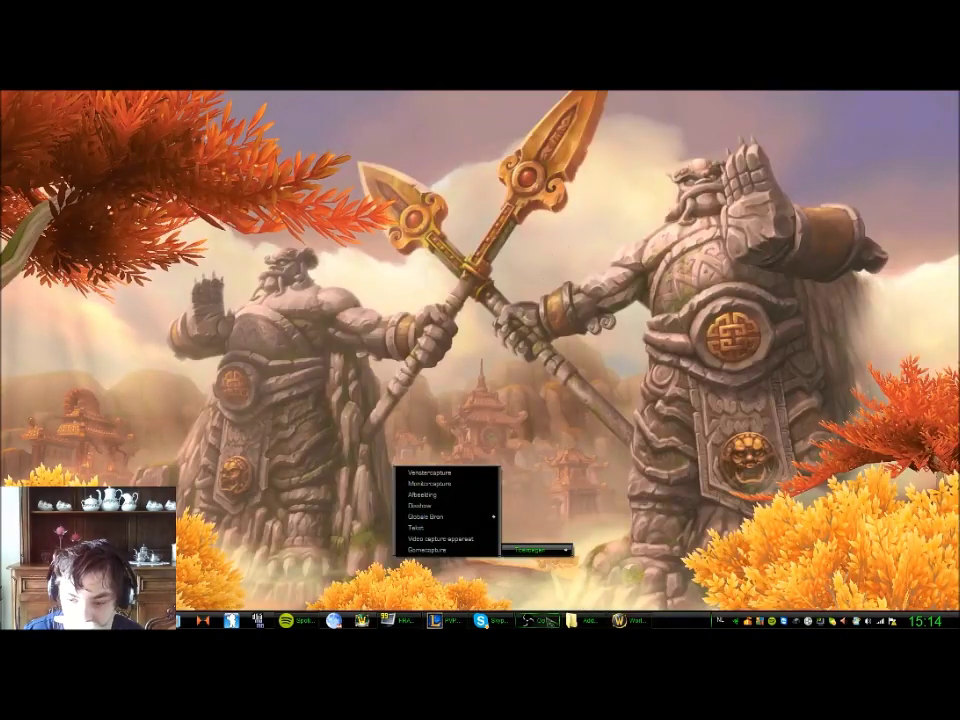
# Return from the game's login screen to Open Broadcaster Software and switch to the world of warcraft scene.
pyautogui.click(547, 620)
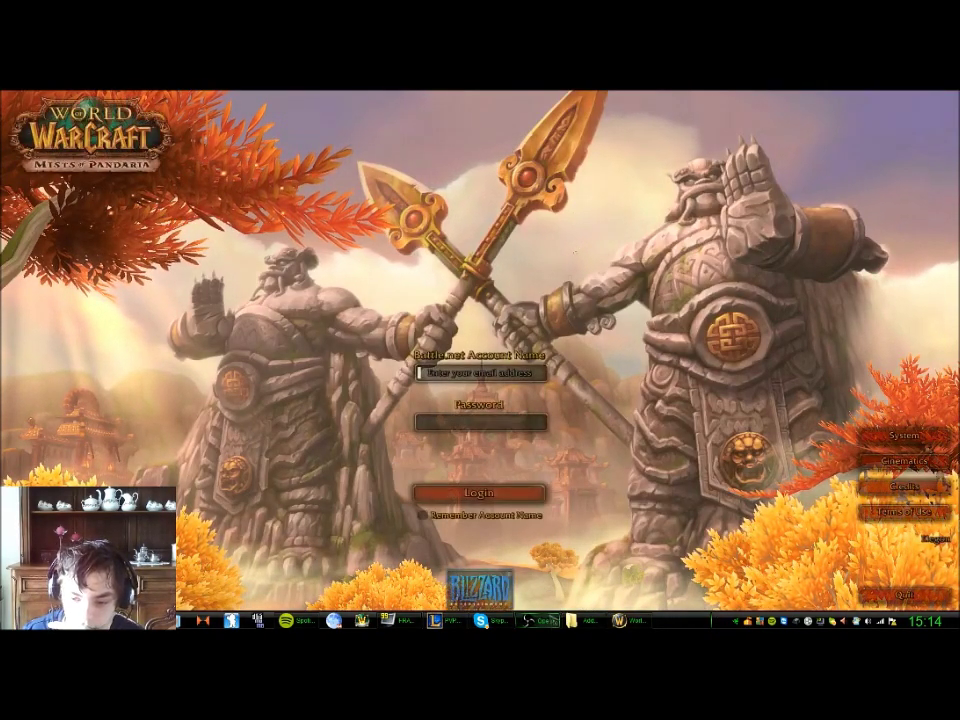
pyautogui.hotkey('alt', 'Tab')
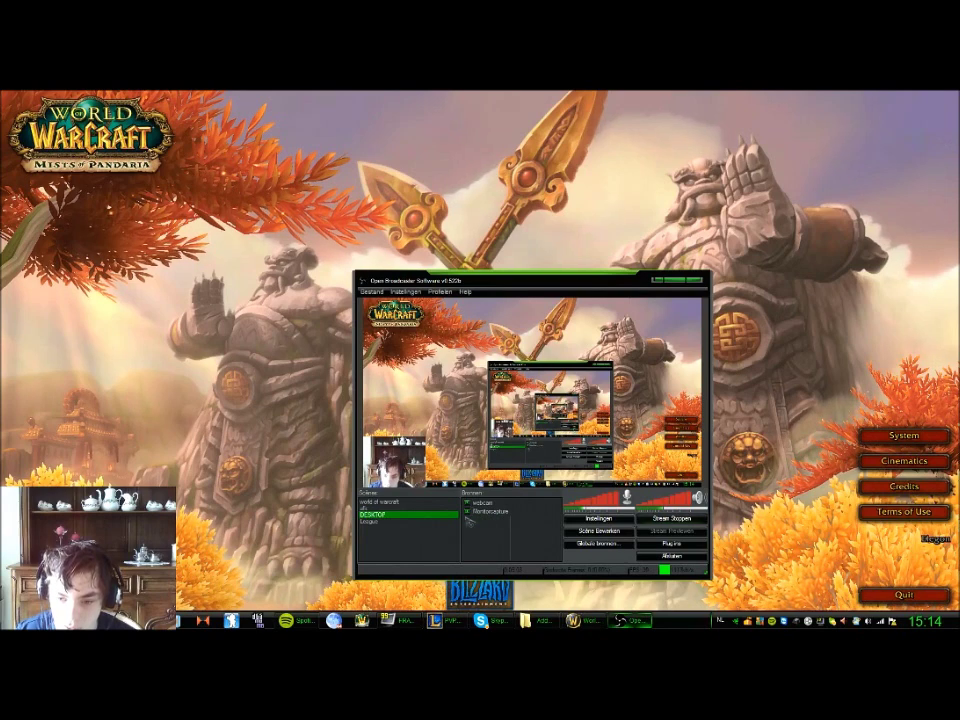
pyautogui.click(380, 502)
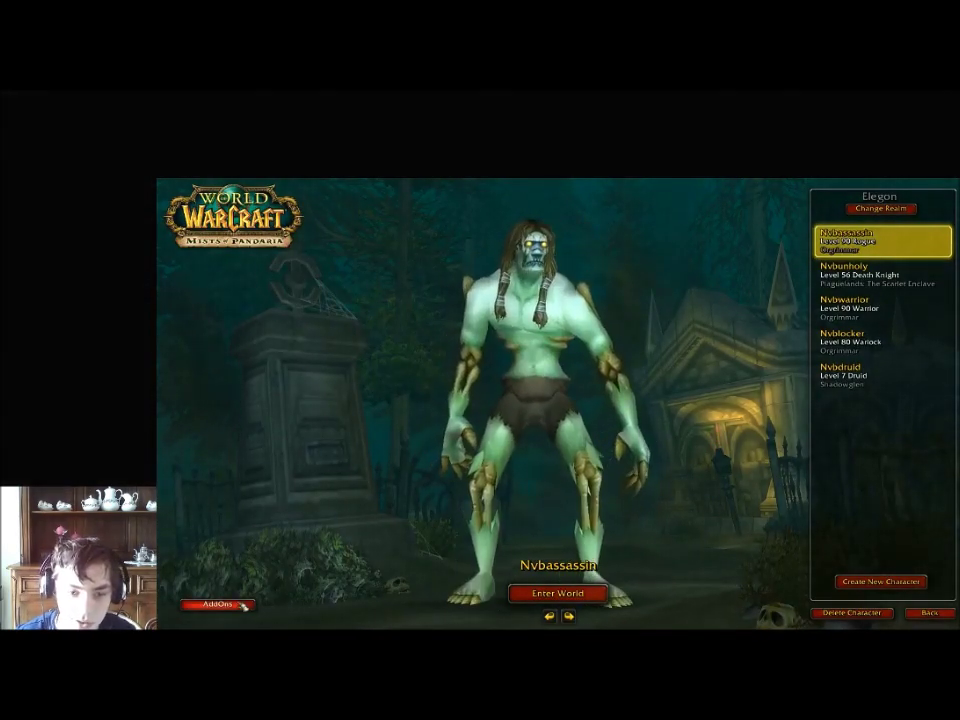
# Rotate the level 90 Rogue, view the Death Knight, Warrior, Warlock and Druid characters, and reselect the Rogue.
pyautogui.moveTo(544, 487); pyautogui.dragTo(573, 496)
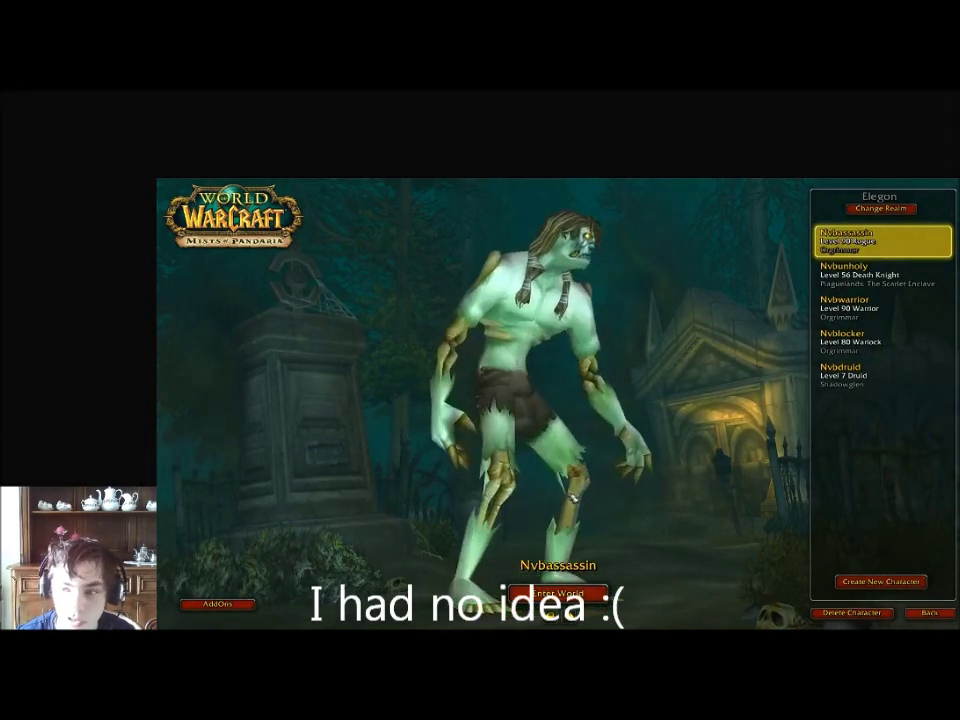
pyautogui.click(848, 276)
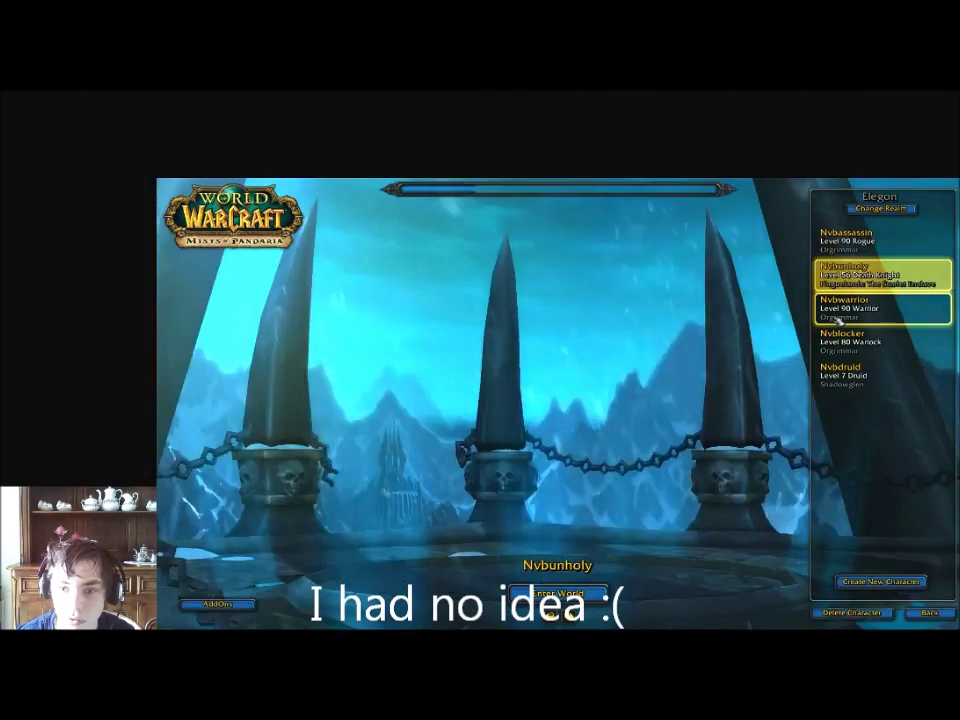
pyautogui.click(840, 310)
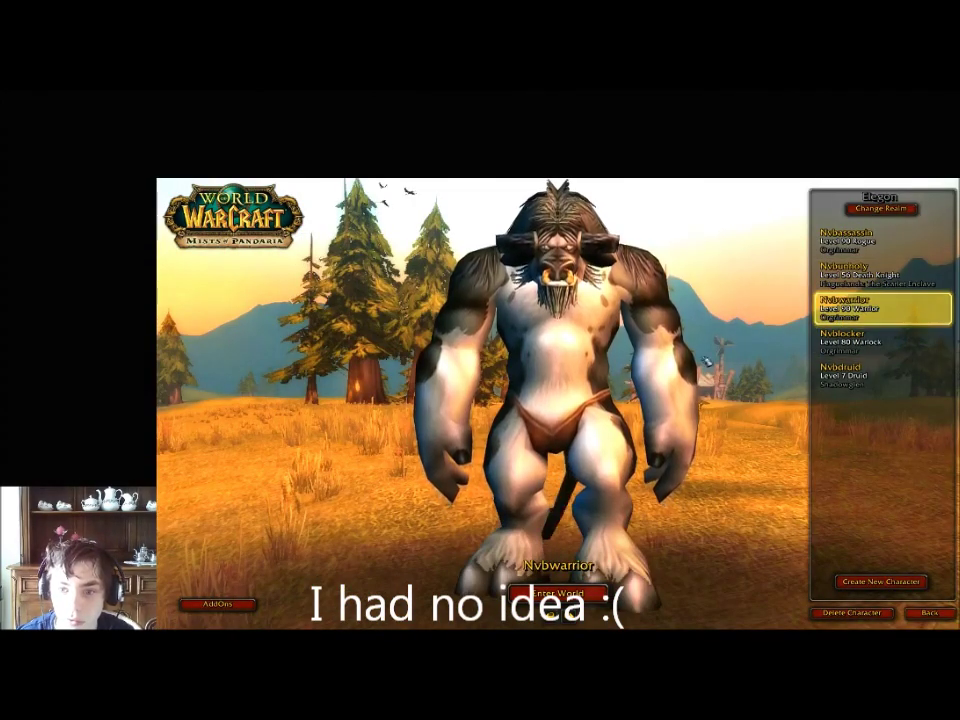
pyautogui.click(845, 340)
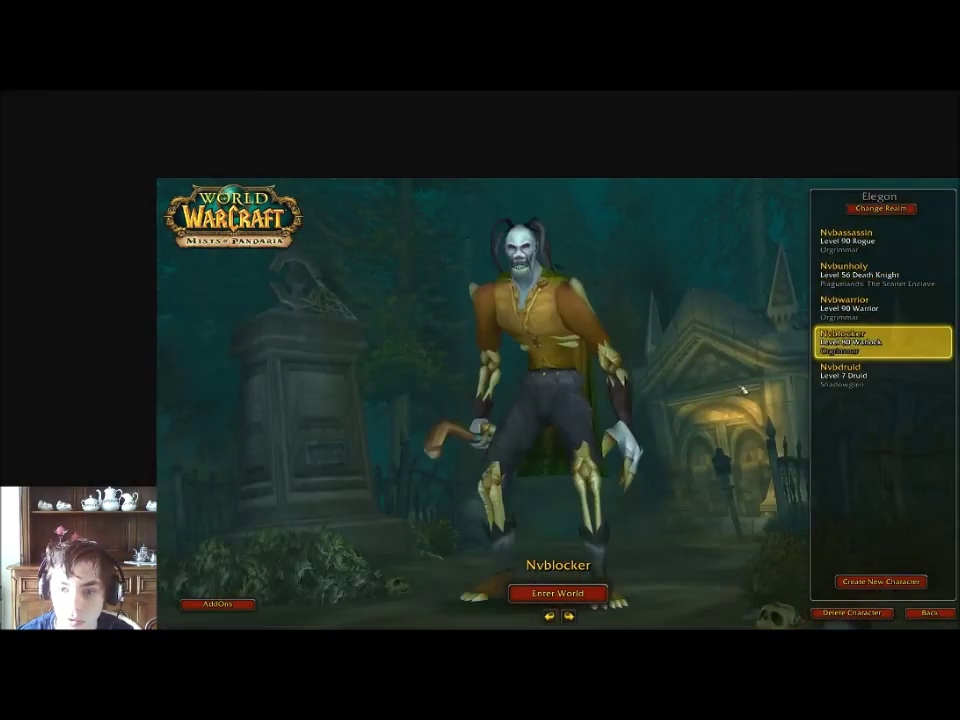
pyautogui.click(893, 376)
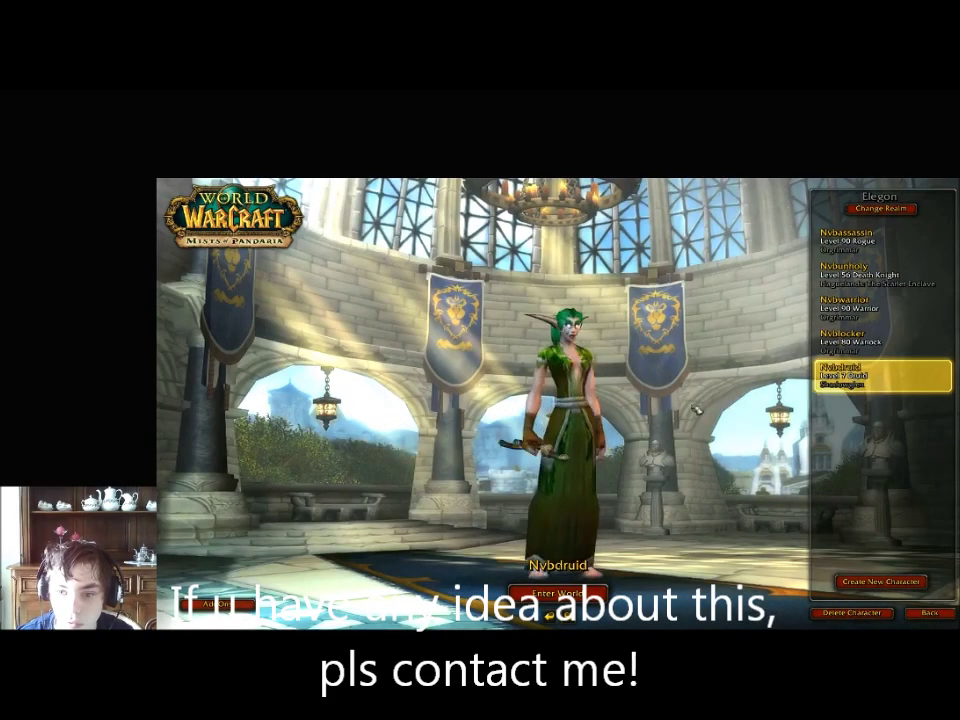
pyautogui.click(845, 305)
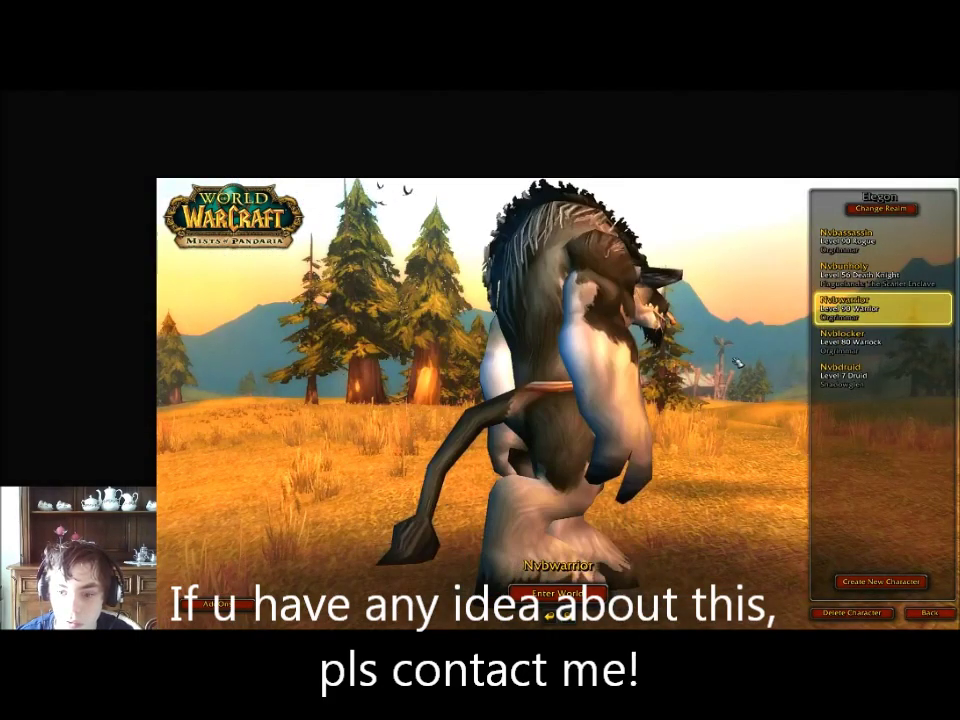
pyautogui.click(845, 240)
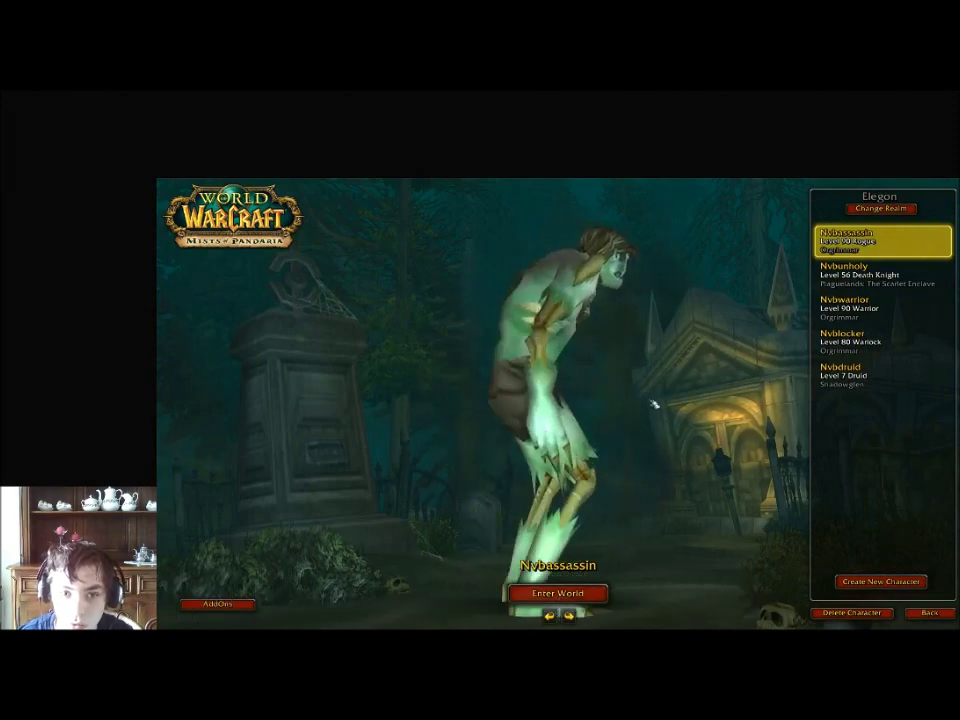
# Open the AddOn List from the character selection screen and look through the installed addons.
pyautogui.click(217, 604)
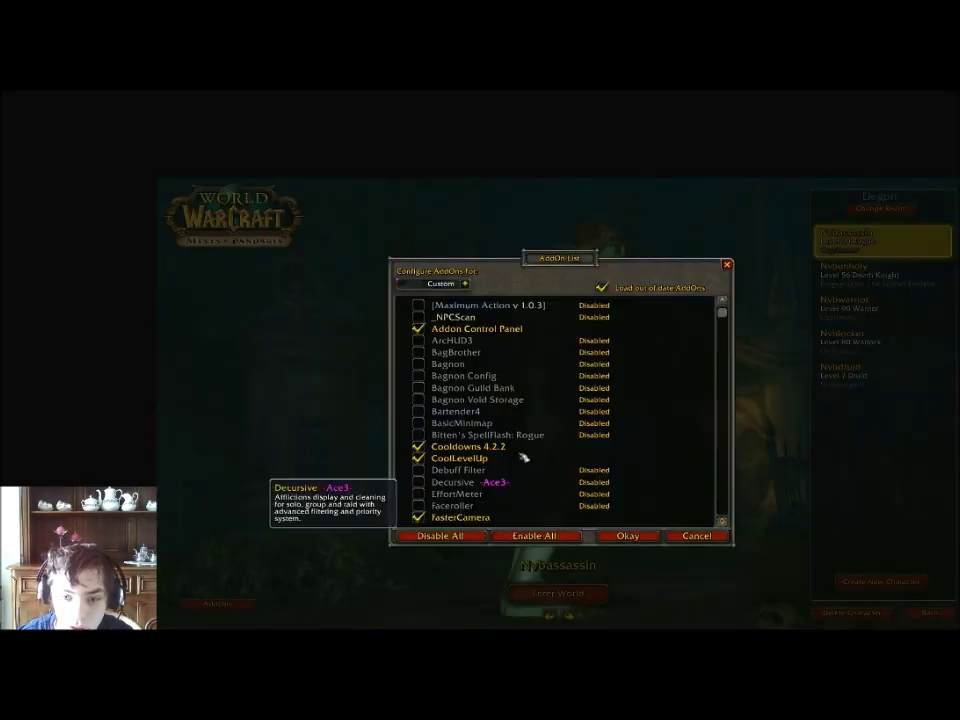
pyautogui.scroll(-15, 563, 450)
pyautogui.scroll(15, 563, 457)
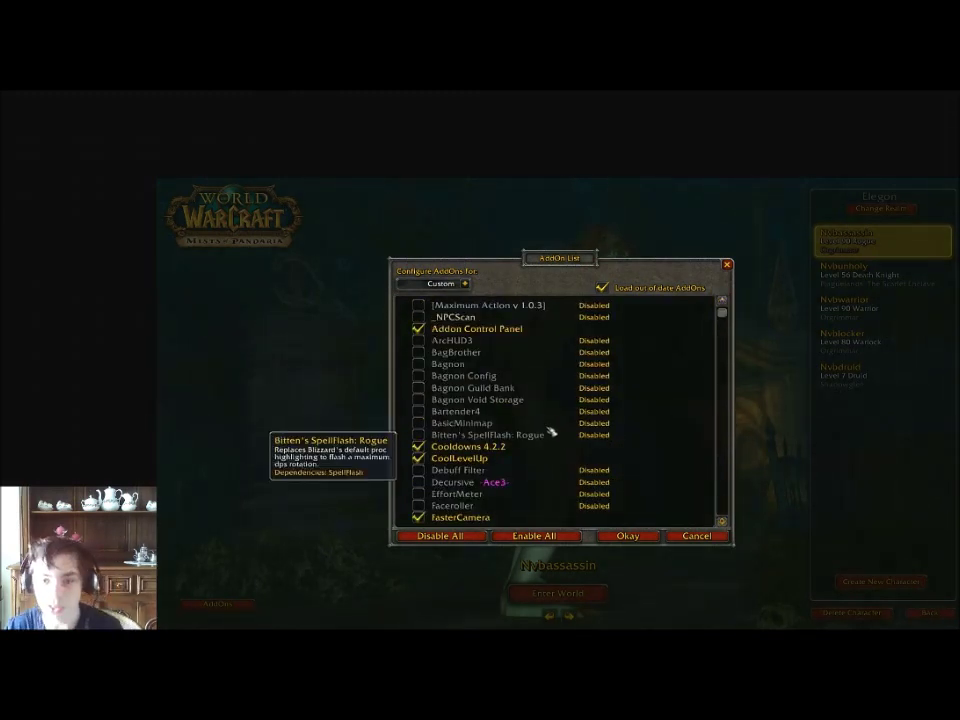
pyautogui.scroll(-4, 523, 402)
pyautogui.scroll(-4, 523, 402)
pyautogui.scroll(8, 523, 402)
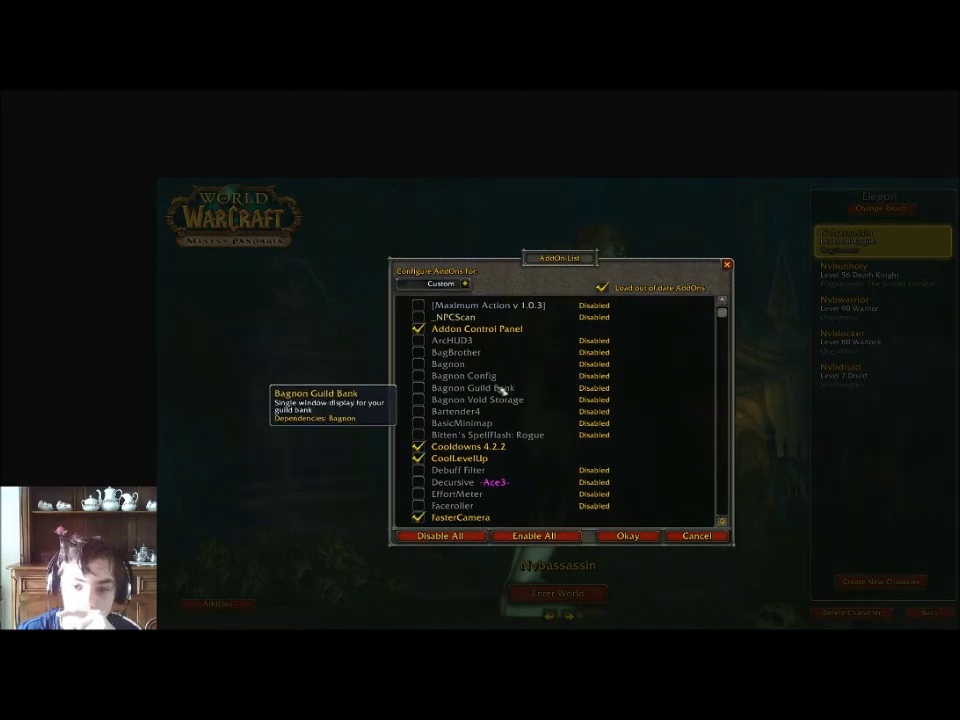
# Find the Gearing Guide entry in the AddOn List and check whether it is enabled.
pyautogui.scroll(-4, 499, 399)
pyautogui.scroll(4, 503, 410)
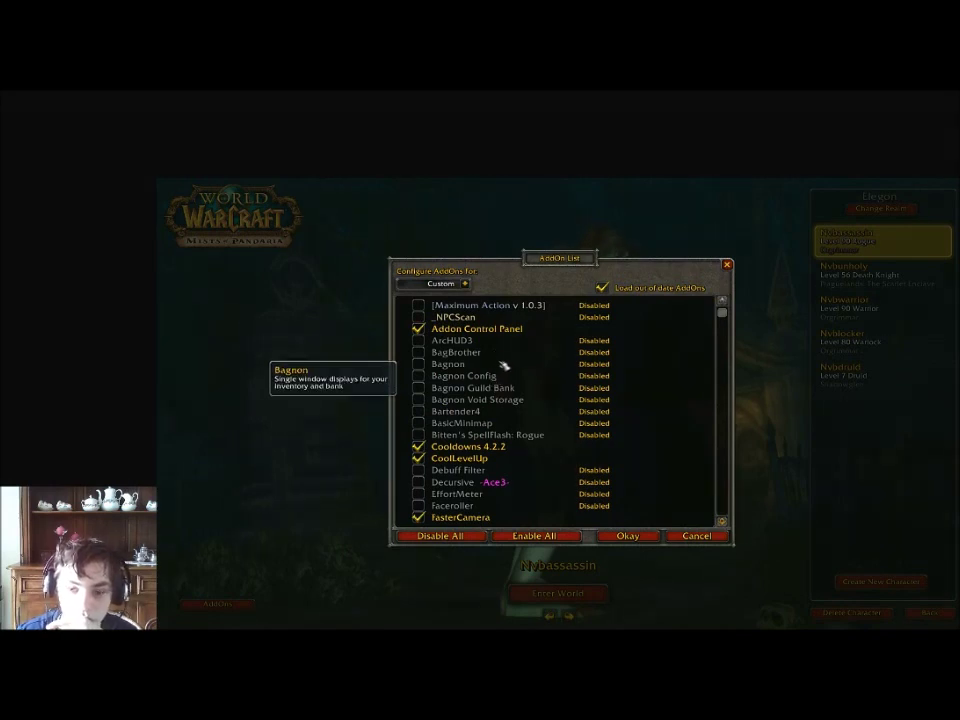
pyautogui.scroll(-4, 521, 413)
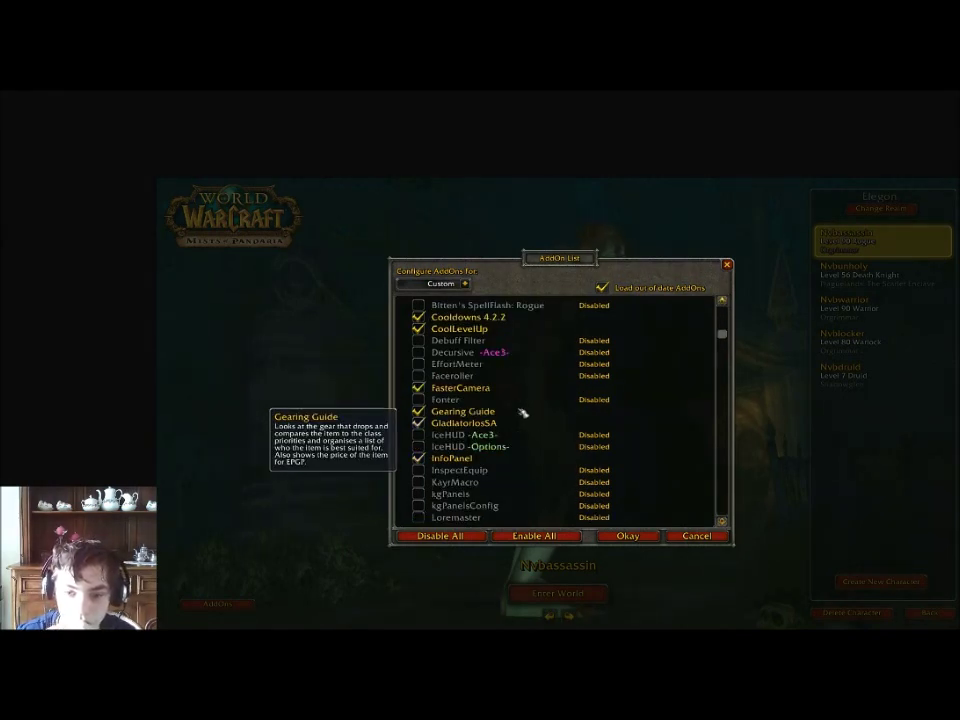
pyautogui.scroll(-4, 520, 427)
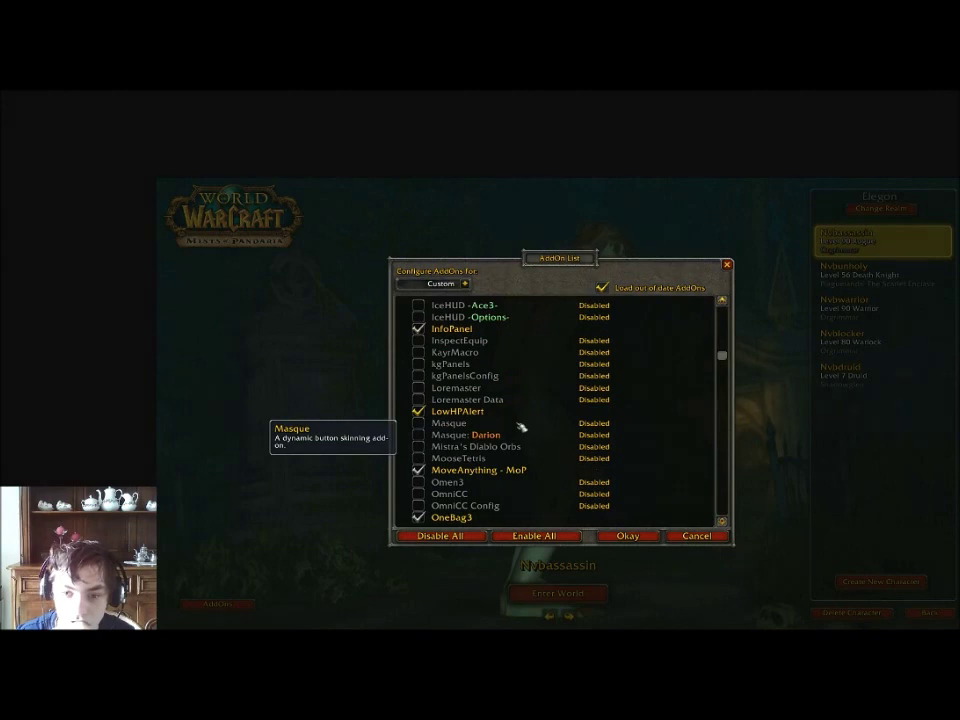
pyautogui.scroll(-4, 520, 433)
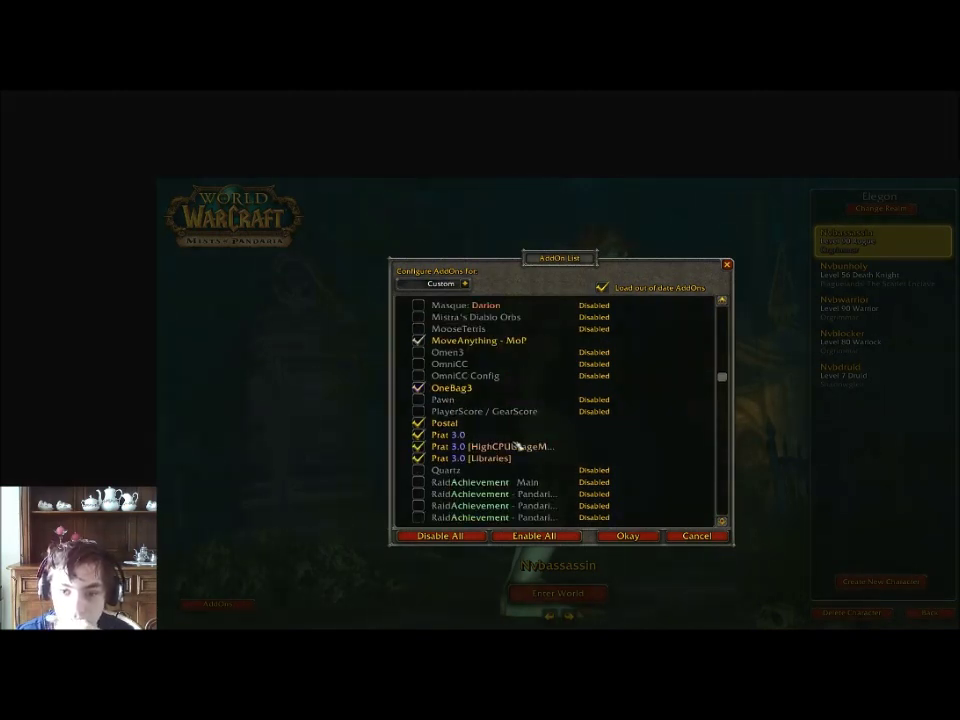
pyautogui.scroll(4, 505, 410)
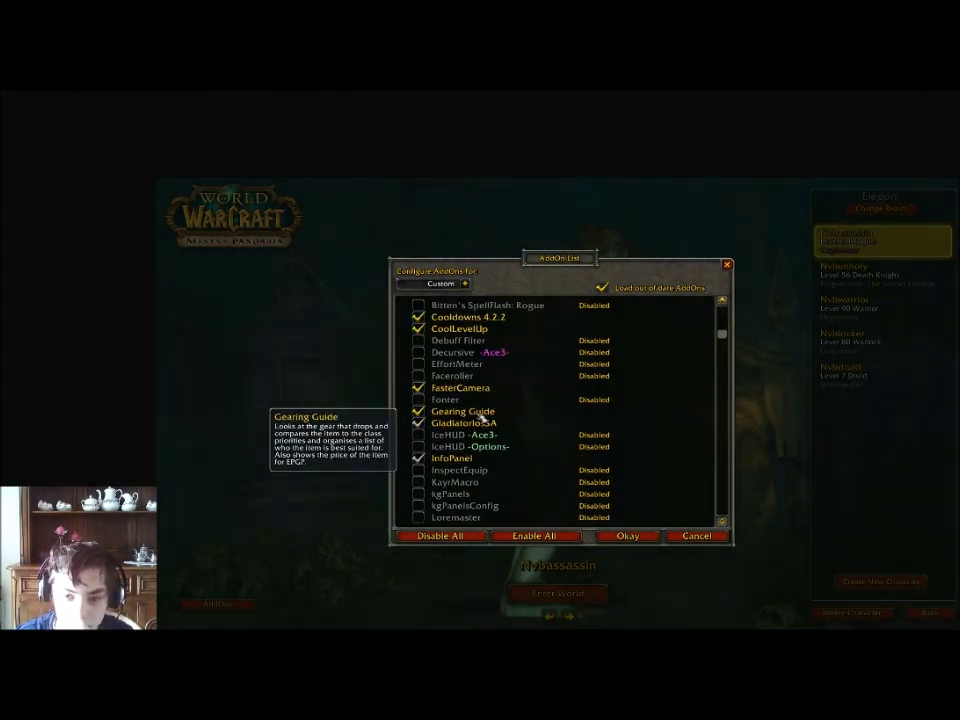
# Accept the AddOn List settings and enter the world with the level 90 Rogue.
pyautogui.click(625, 536)
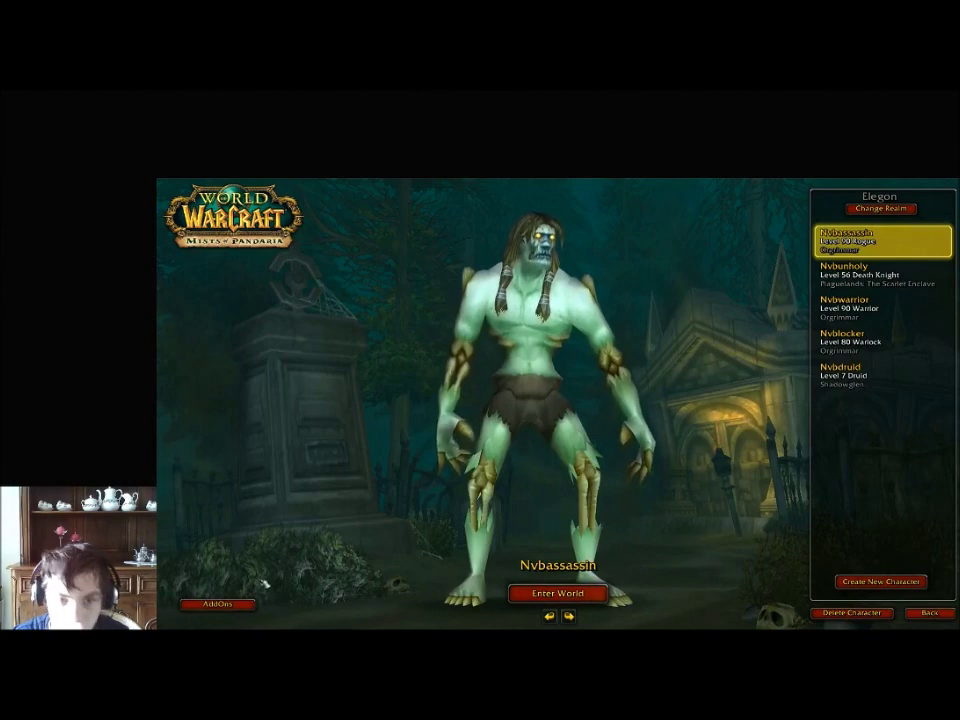
pyautogui.click(590, 592)
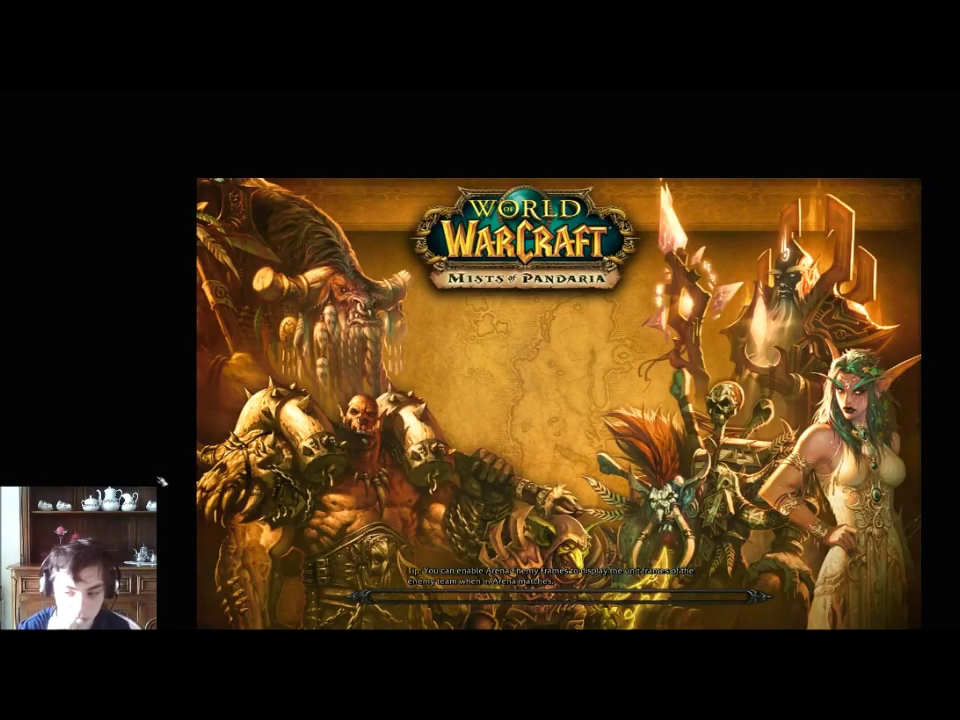